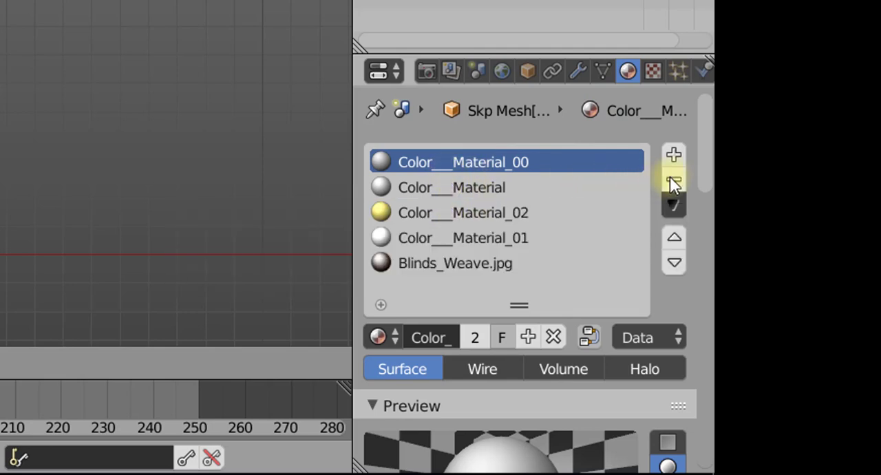
- Remove all material slots from the Skp Mesh[Front Side] object, from Color___Material_00 through Blinds_Weave.jpg
left_click(677, 176)
left_click(677, 176)
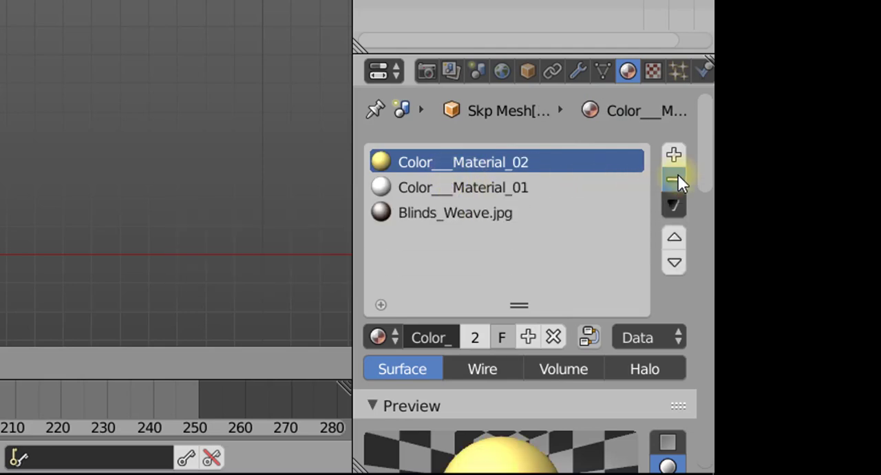
left_click(677, 176)
left_click(678, 180)
left_click(678, 180)
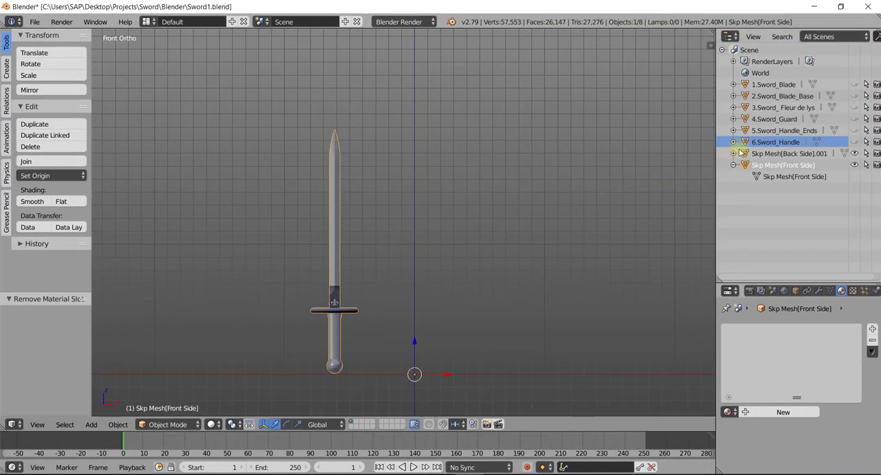
- Collapse both Skp Mesh entries in the outliner and join Skp Mesh[Back Side].001 into Skp Mesh[Front Side]
left_click(733, 154)
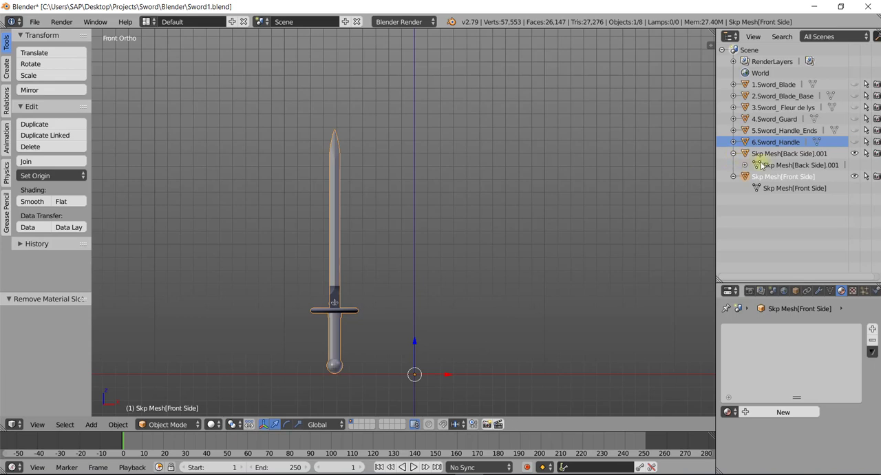
left_click(734, 176)
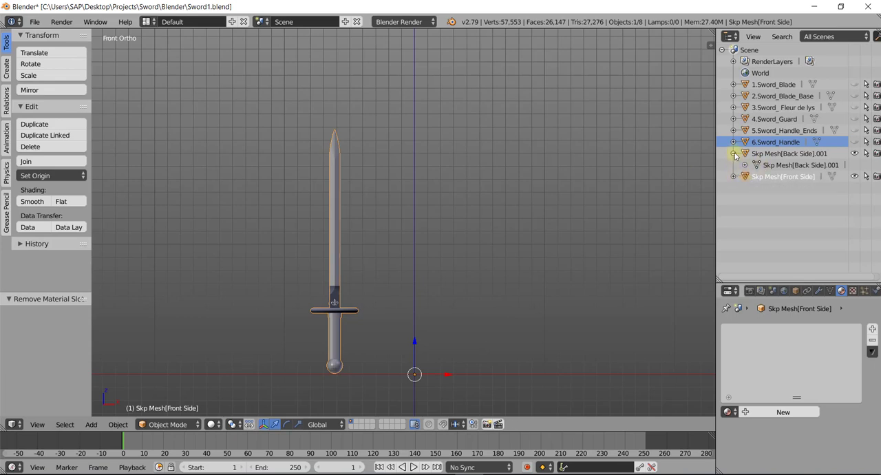
left_click(733, 153)
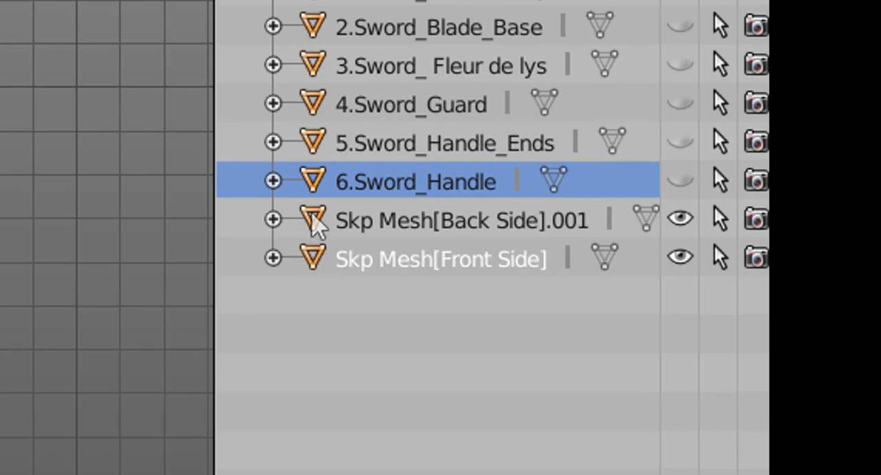
left_click(315, 222)
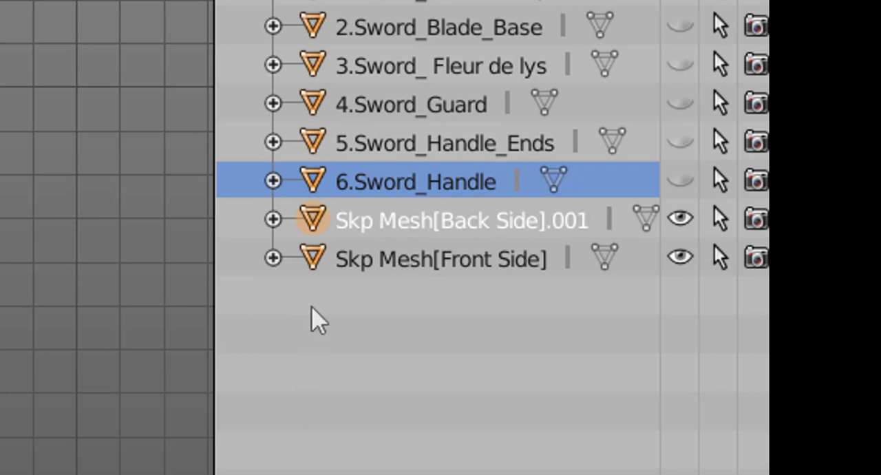
left_click(313, 264, "ctrl")
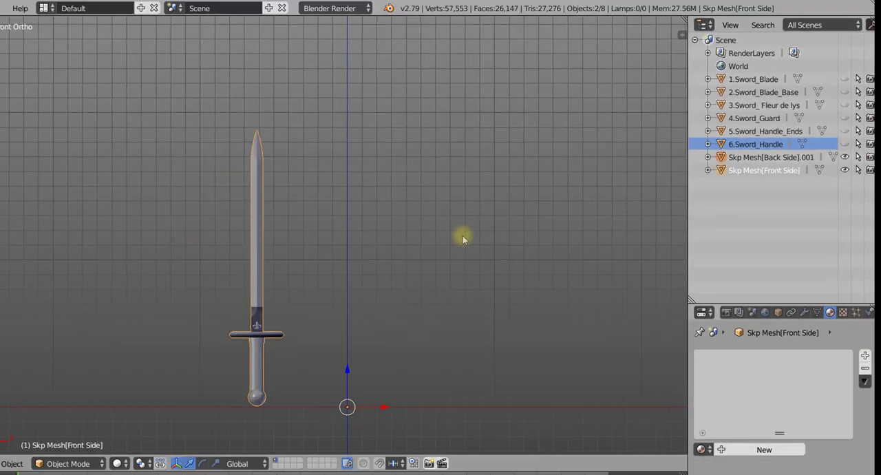
key("ctrl+j")
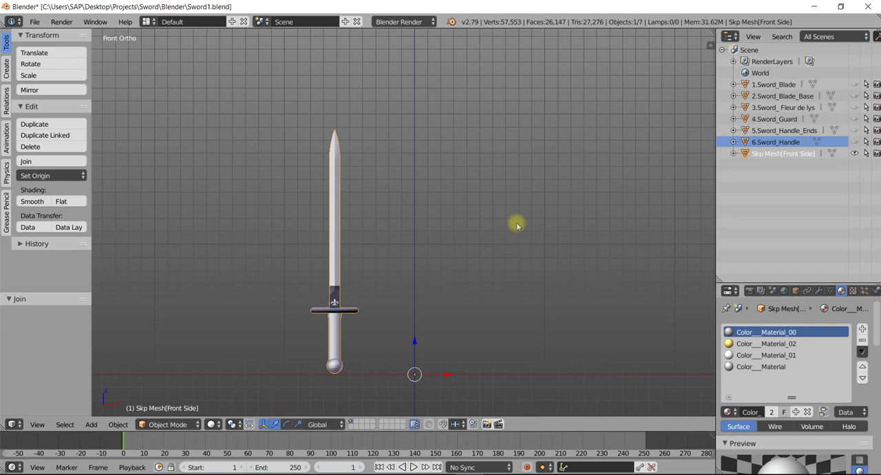
- Remove the doubled vertices from the joined sword mesh in Edit Mode
key("Tab")
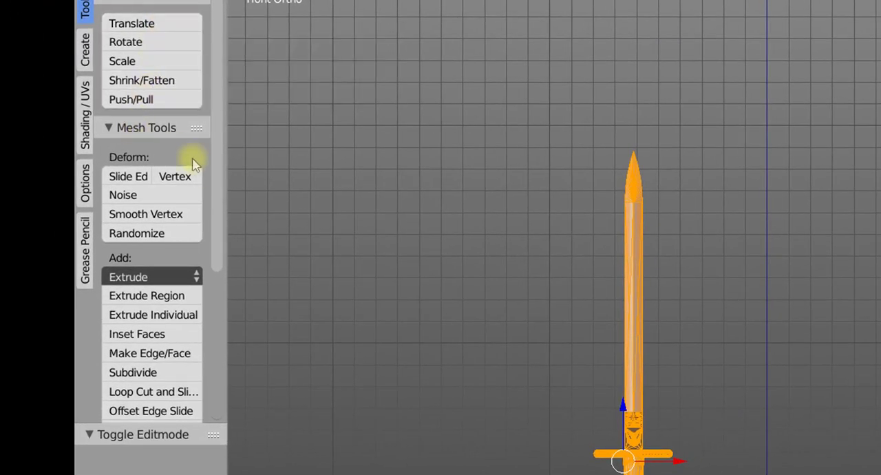
scroll(217, 206, "down", 2)
scroll(216, 367, "down", 8)
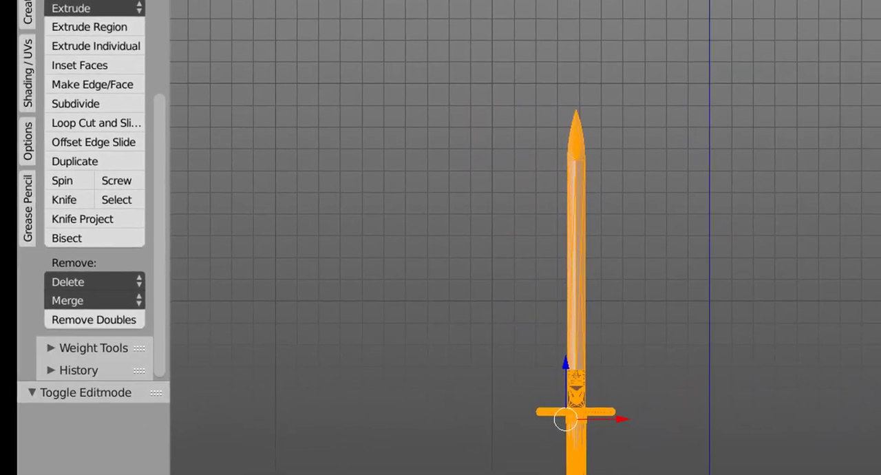
left_click(96, 315)
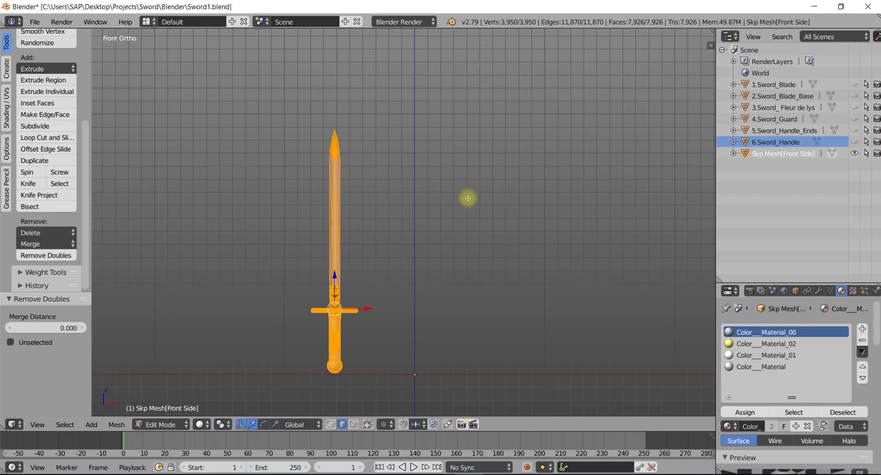
- Convert the joined sword mesh's triangles with Tris to Quads and return to Object Mode
key("ctrl+f")
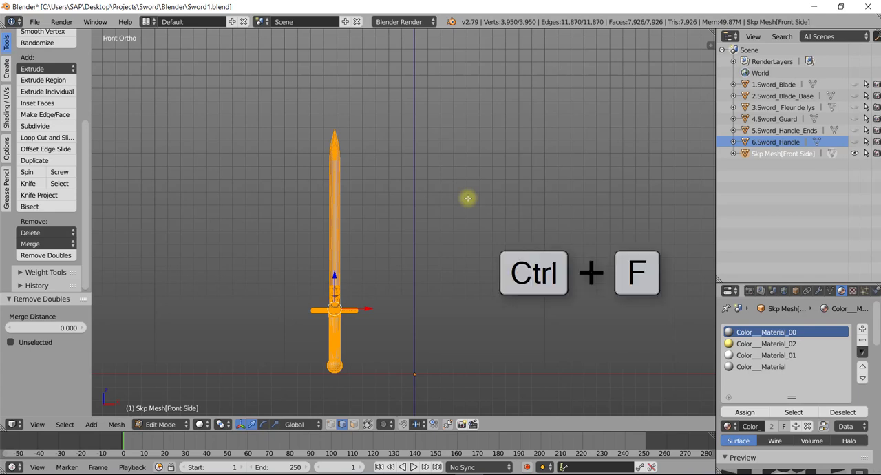
key("ctrl+f")
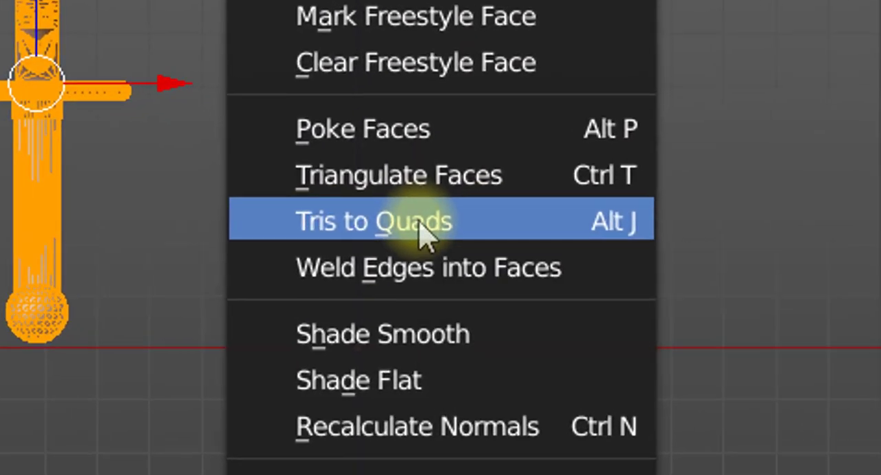
left_click(429, 337)
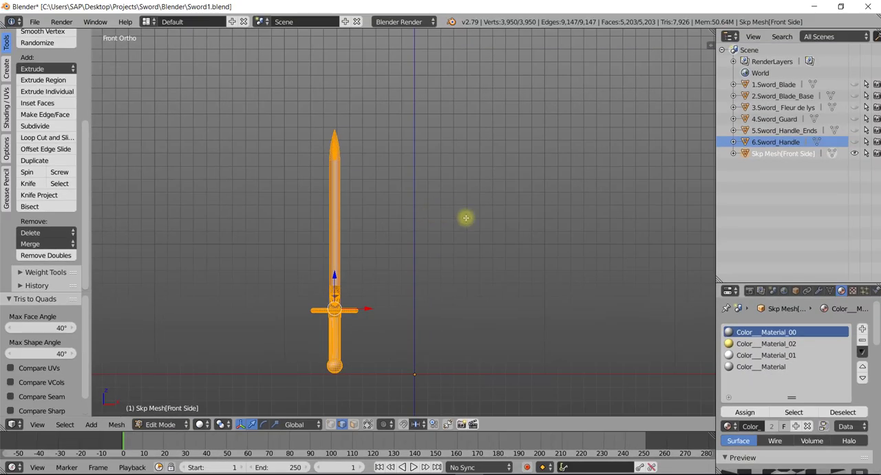
key("Tab")
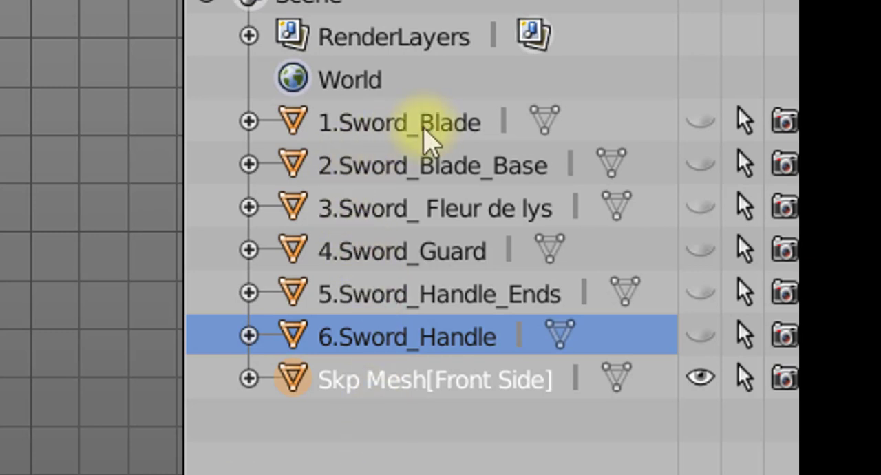
- Unhide the six numbered sword parts, from 1.Sword_Blade to 6.Sword_Handle
left_click(700, 121)
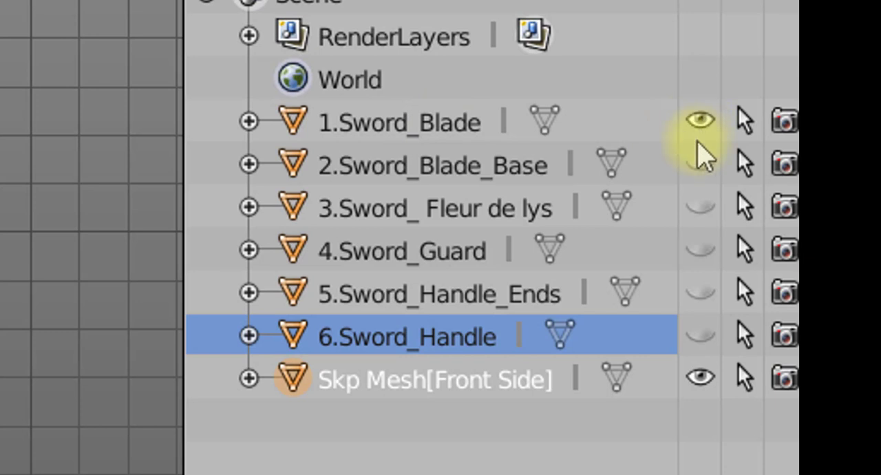
left_click(700, 163)
left_click(701, 205)
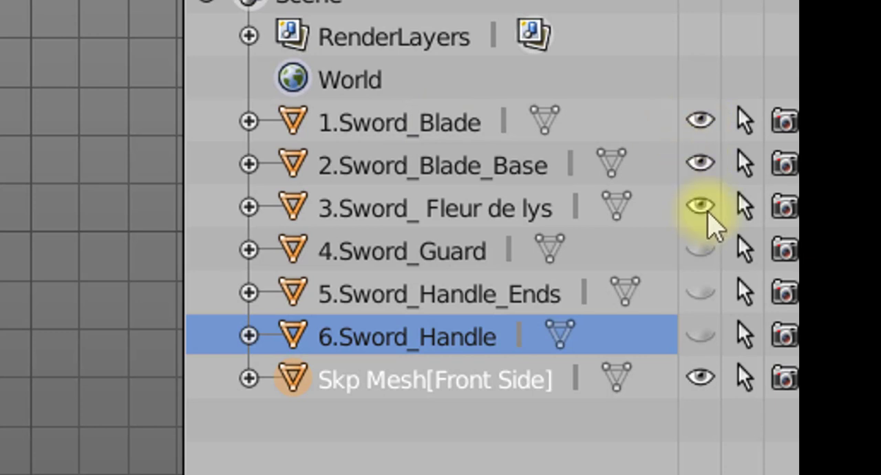
left_click(701, 249)
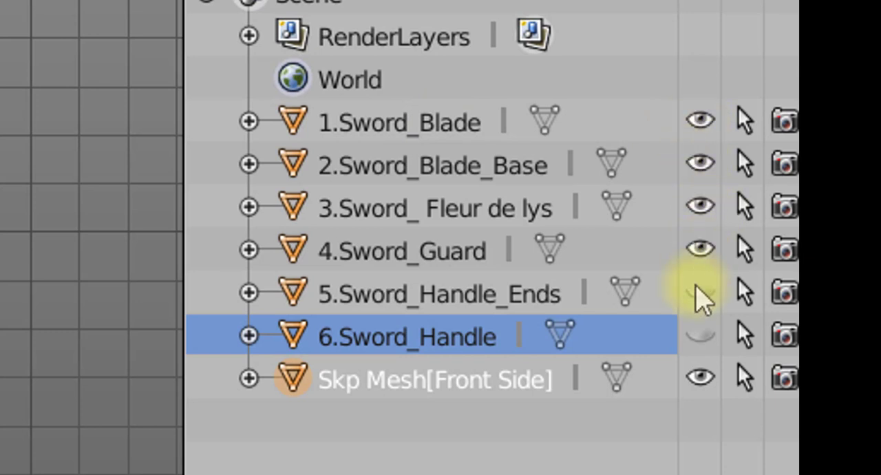
left_click(697, 292)
left_click(695, 335)
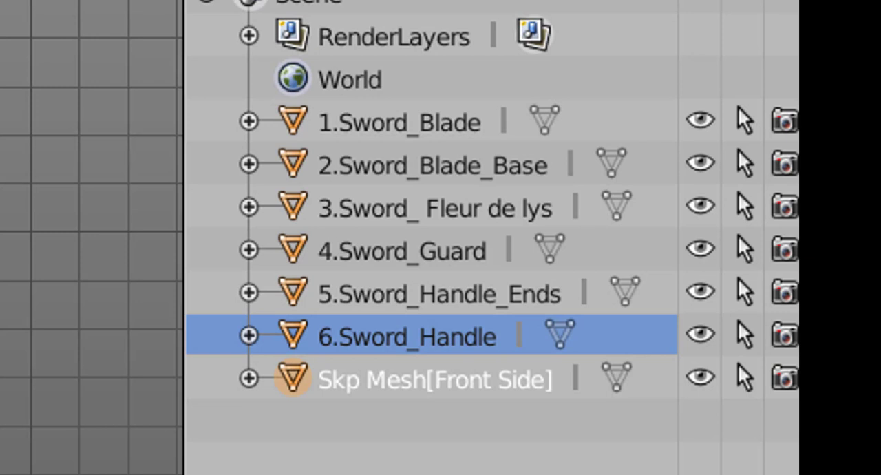
- Inspect the mesh topology of 6.Sword_Handle in Edit Mode
key("Tab")
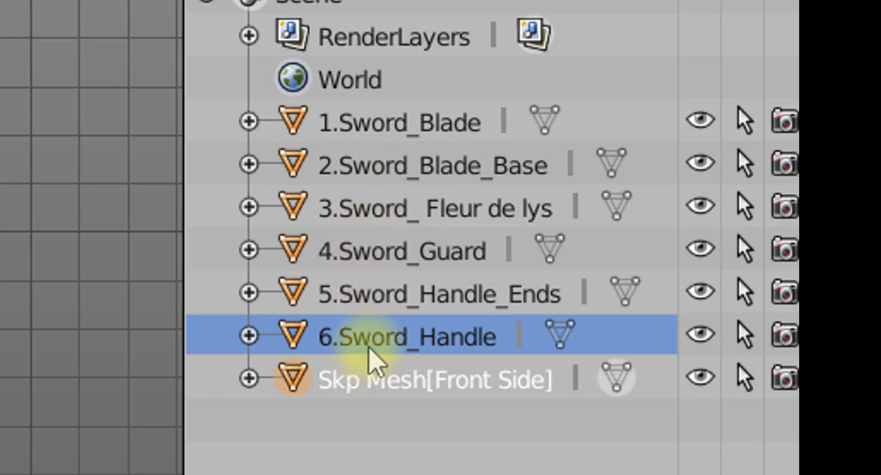
left_click(366, 342)
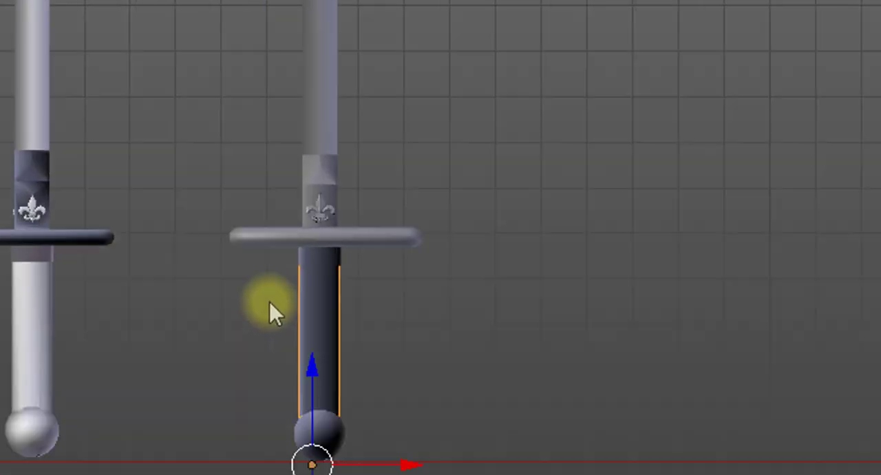
scroll(270, 303, "up", 5)
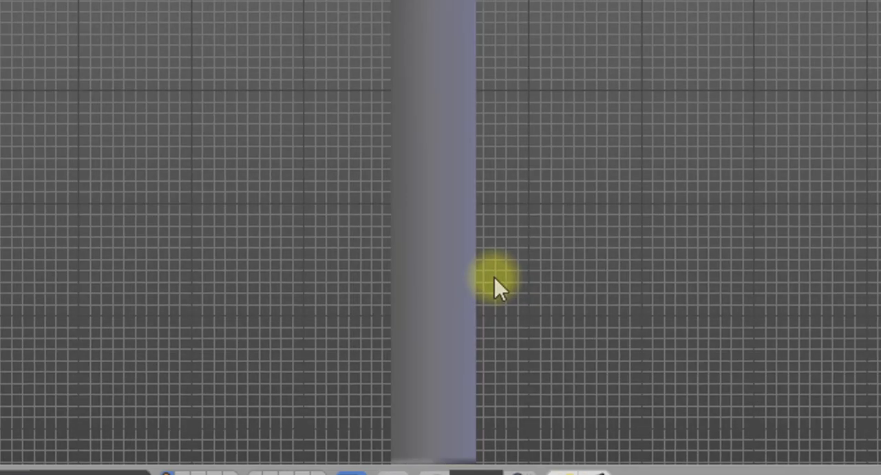
middle_click_drag(699, 266, 689, 2, "shift")
middle_click_drag(870, 454, 802, 341, "shift")
key("Tab")
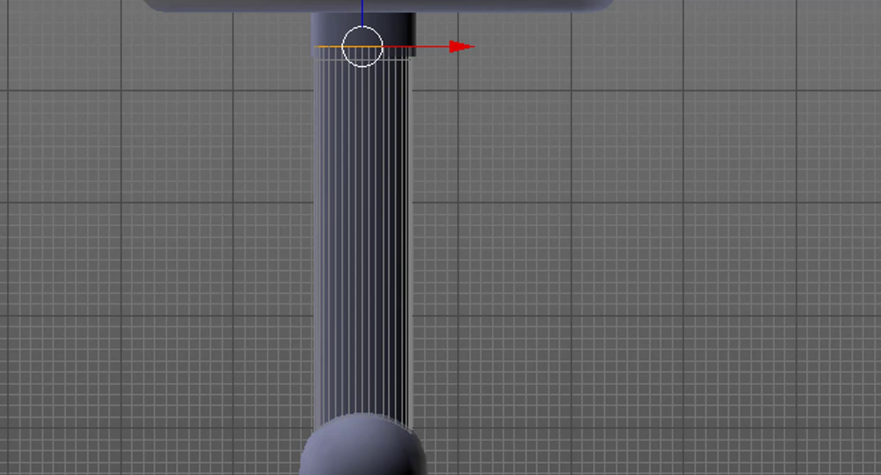
key("Tab")
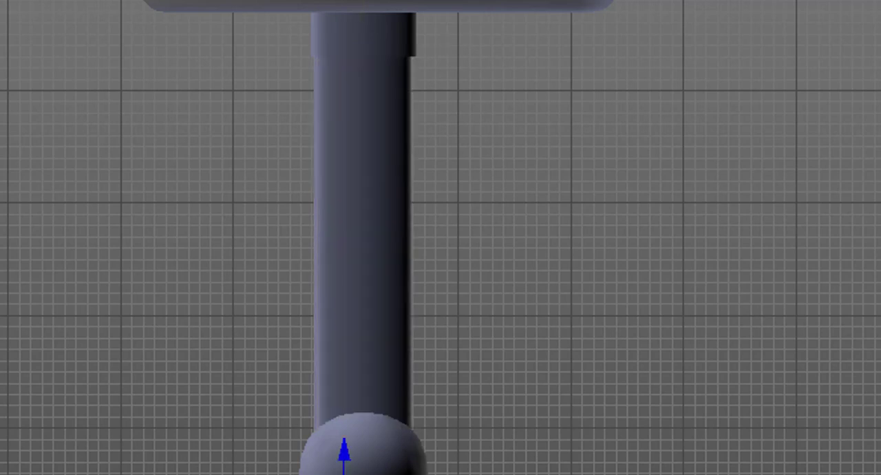
- Examine the 4.Sword_Guard mesh topology in Edit Mode and compare the separate-part sword with the joined imported one
key("a")
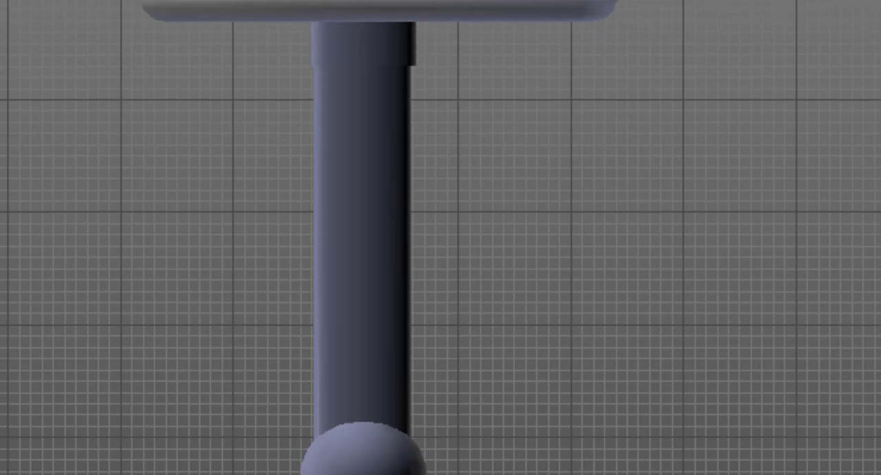
key("Tab")
right_click(380, 246)
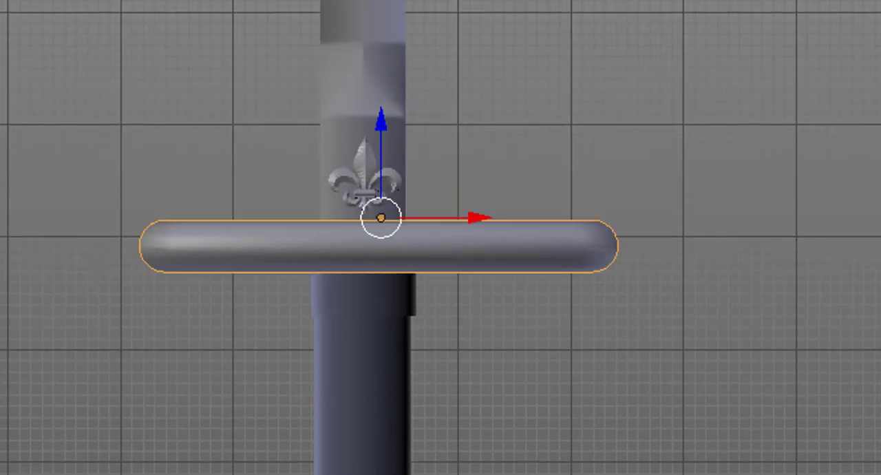
key("a")
key("Tab")
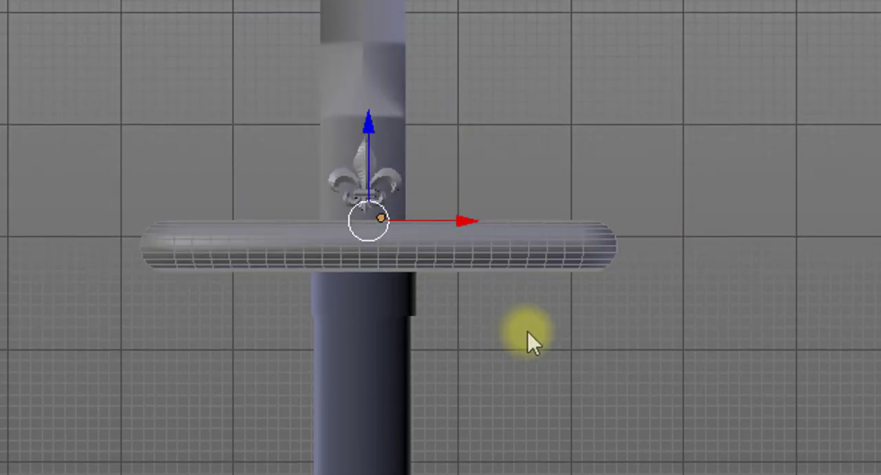
scroll(556, 353, "up", 3)
scroll(649, 291, "down", 2)
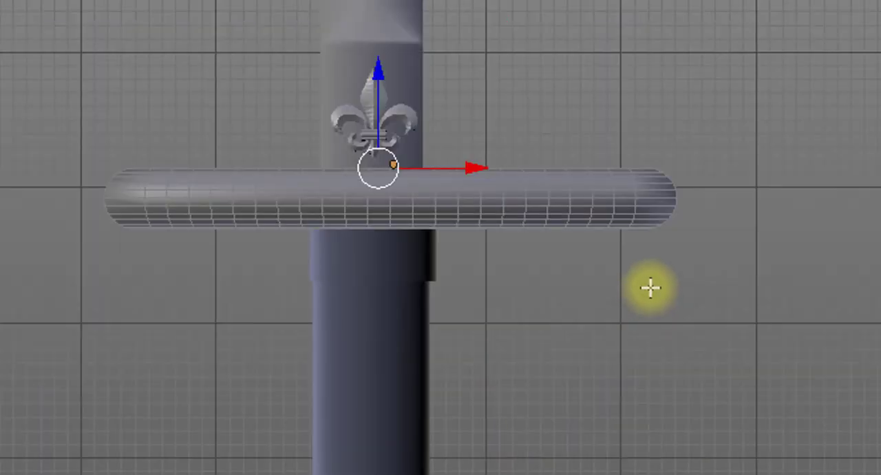
key("KP_5")
scroll(640, 296, "down", 2)
scroll(622, 330, "up", 2)
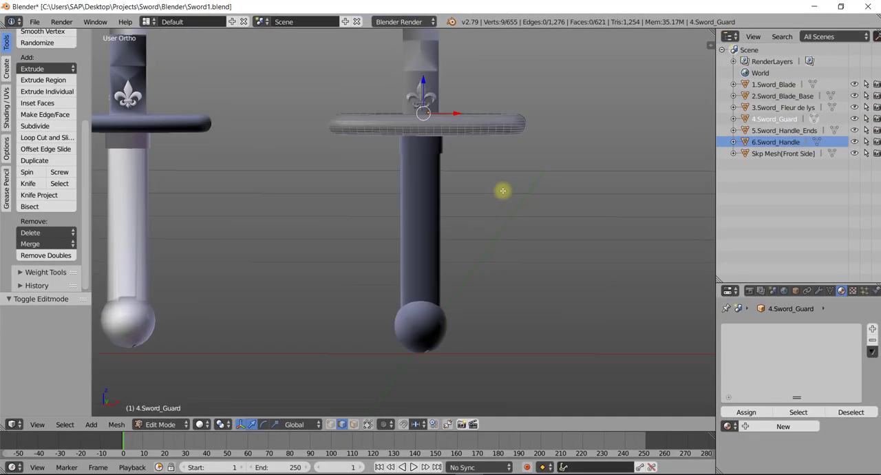
scroll(604, 400, "down", 3)
scroll(503, 196, "down", 1)
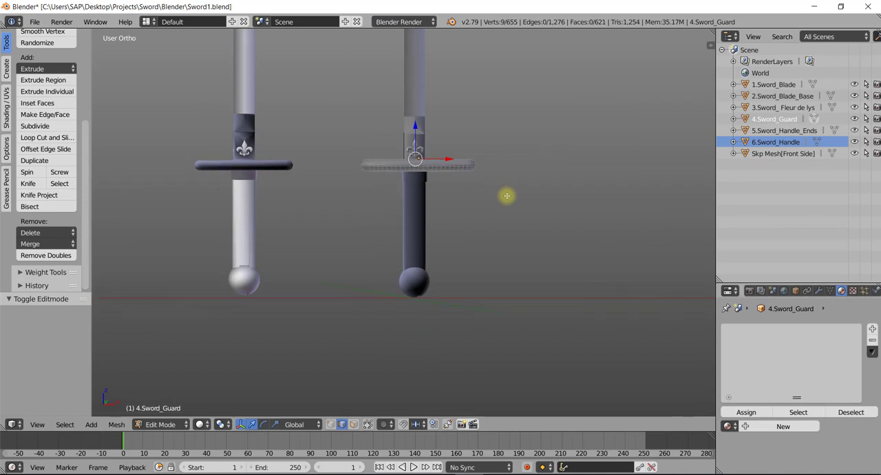
scroll(504, 197, "down", 3)
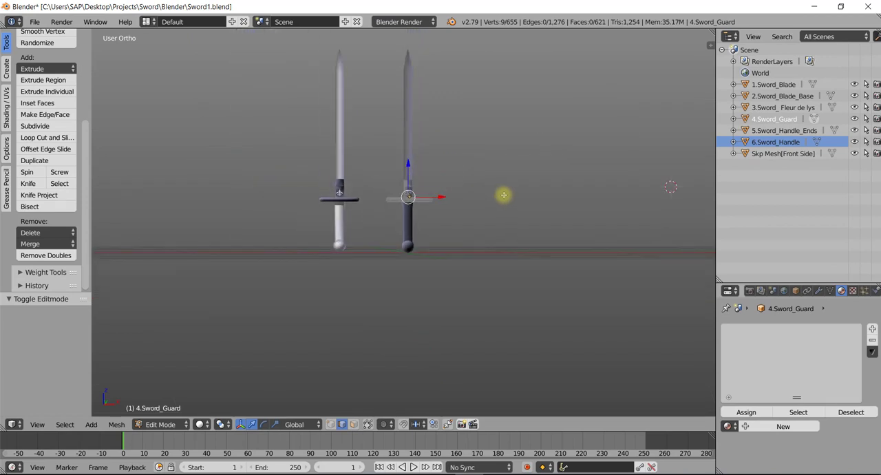
middle_click_drag(503, 183, 495, 274, "shift")
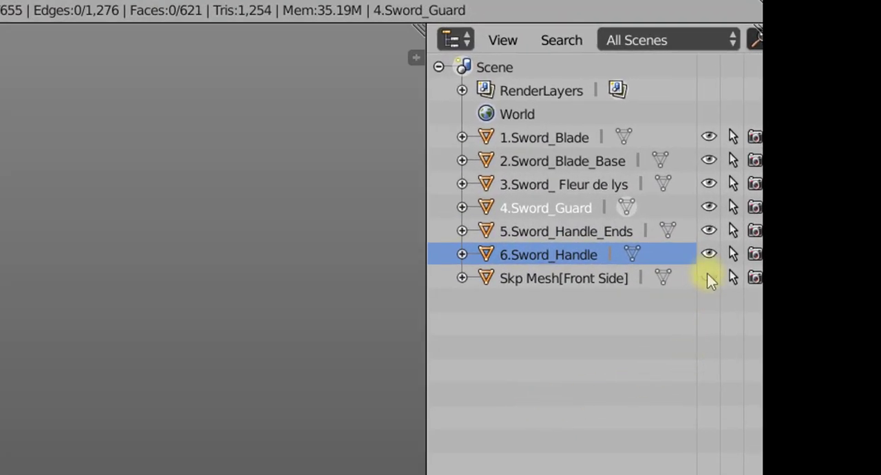
- Hide Skp Mesh[Front Side] and make 1.Sword_Blade the active object, enlarging the area for its material settings
left_click(707, 278)
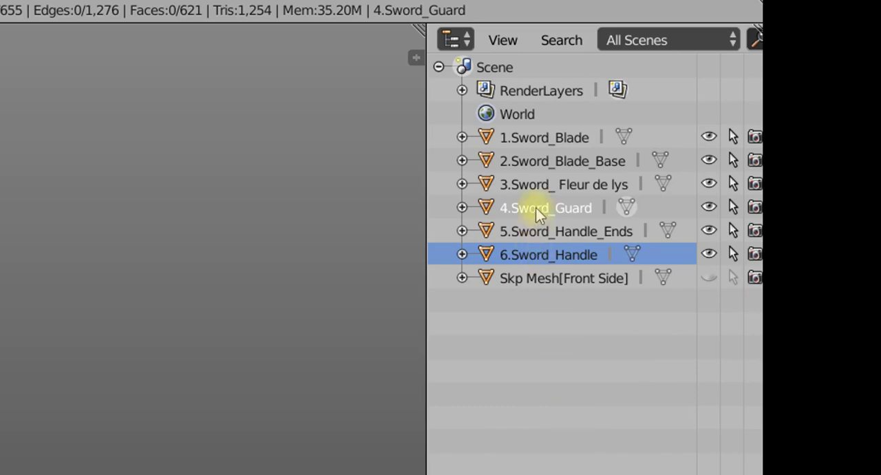
left_click(513, 140)
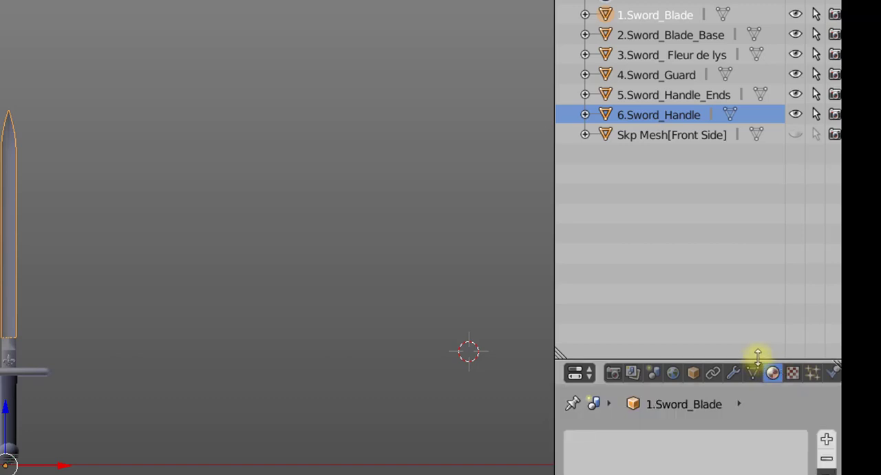
left_click_drag(756, 360, 770, 264)
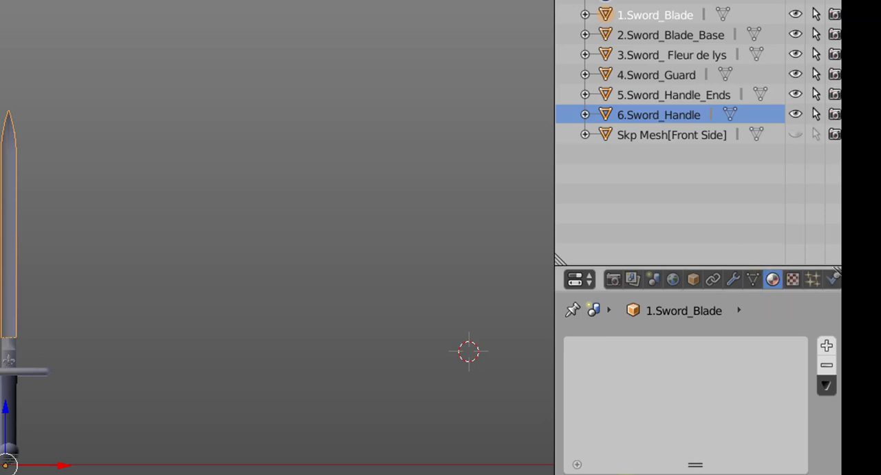
- Add a new material to 1.Sword_Blade, open its diffuse colour for editing and consult the ID Maps RGB code list in Word
left_click(589, 369)
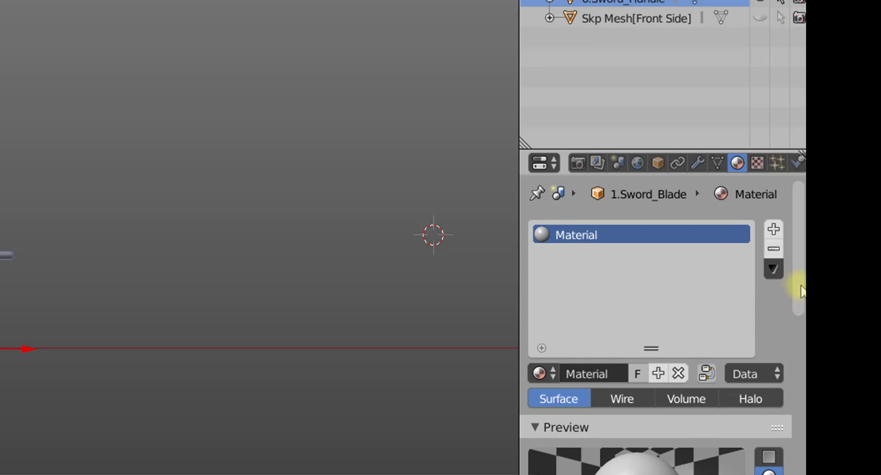
left_click_drag(800, 291, 800, 396)
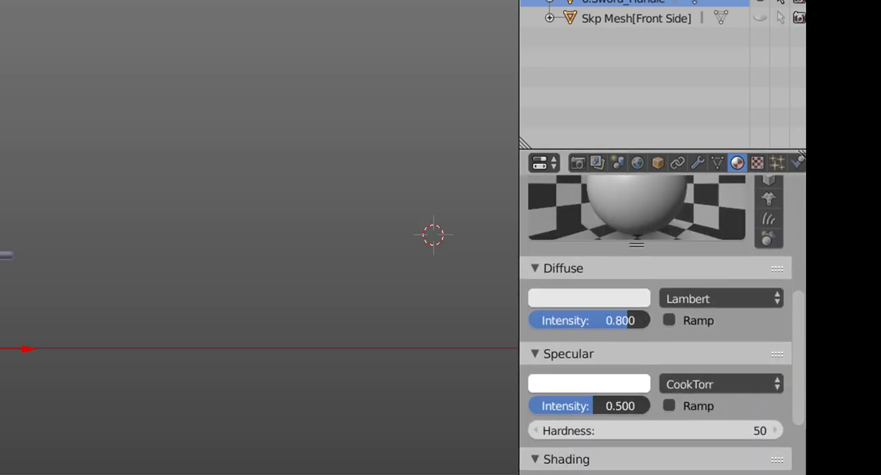
left_click(568, 299)
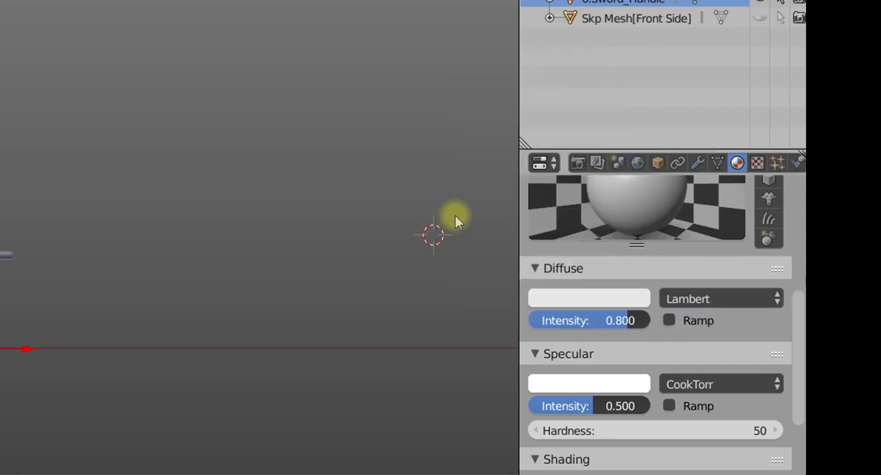
left_click(601, 306)
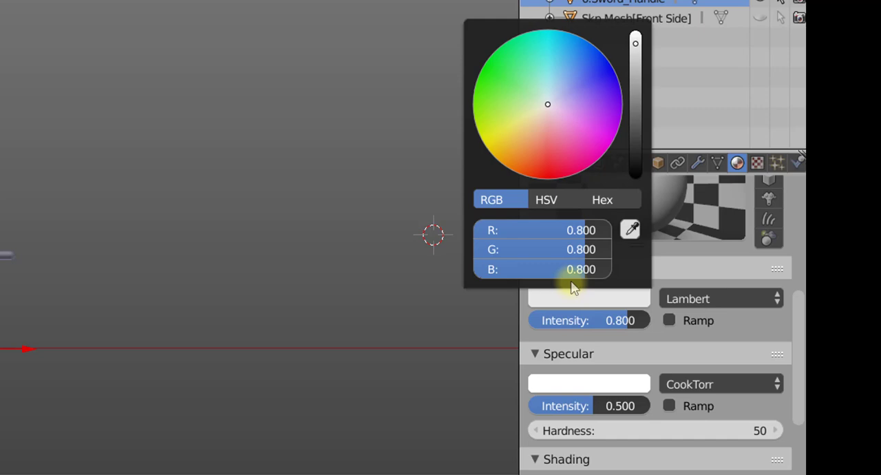
key("alt+Tab")
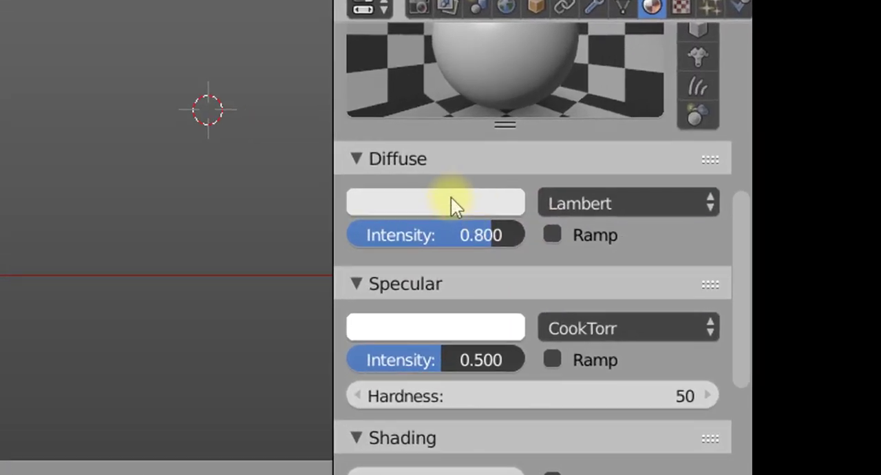
left_click(732, 258)
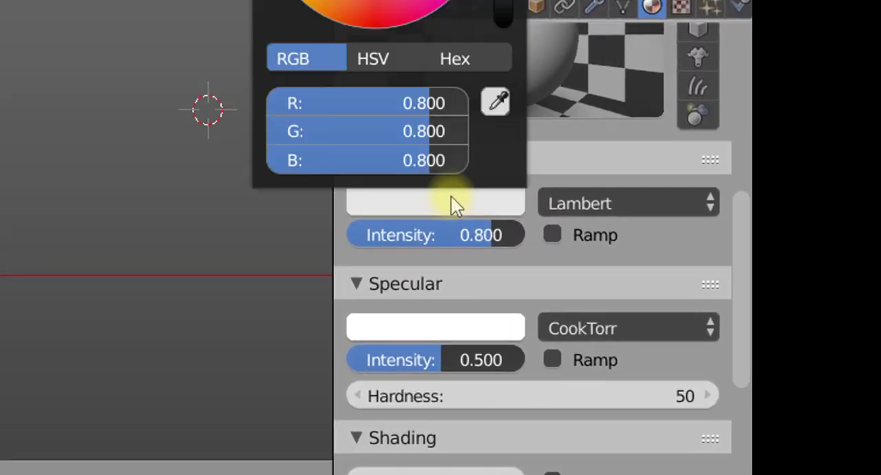
- Set the 1.Sword_Blade material's diffuse colour to black, RGB 0, 0, 0
left_click_drag(427, 103, 147, 157)
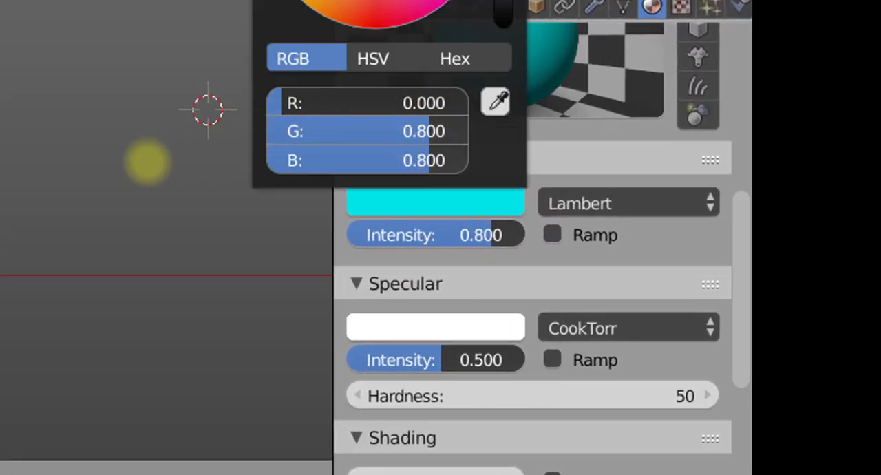
left_click_drag(433, 122, 163, 184)
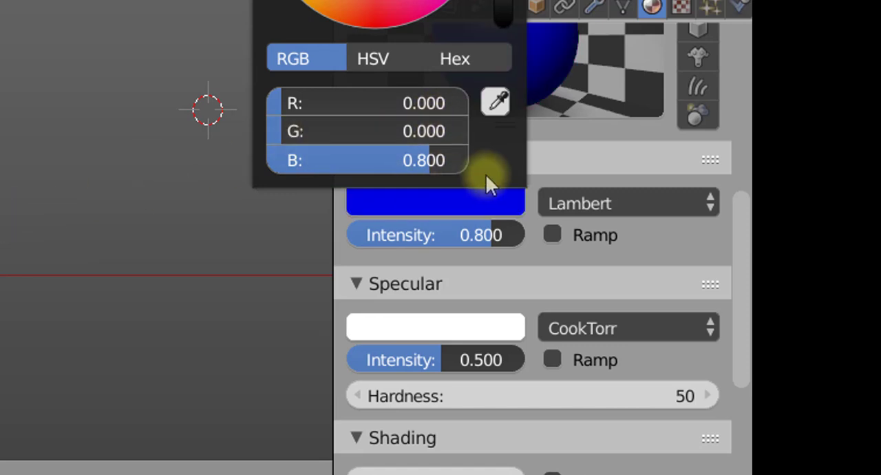
left_click_drag(430, 165, 152, 165)
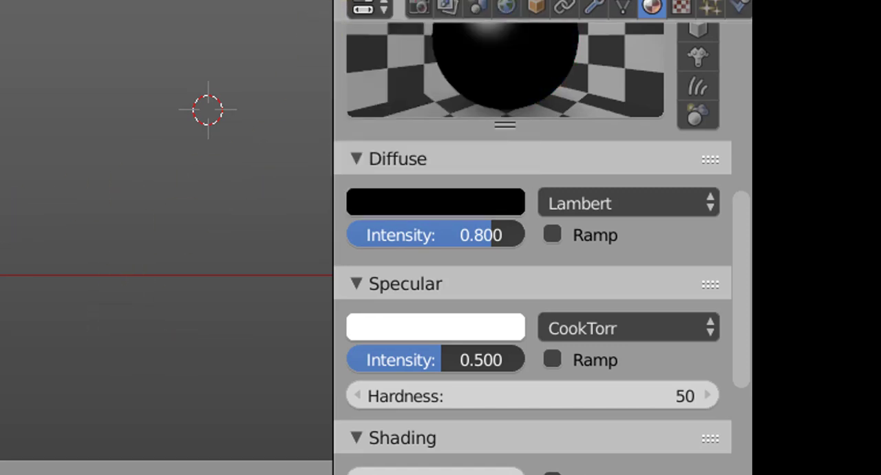
- Give 2.Sword_Blade_Base a new material with a red diffuse colour, RGB 1, 0, 0
left_click(658, 79)
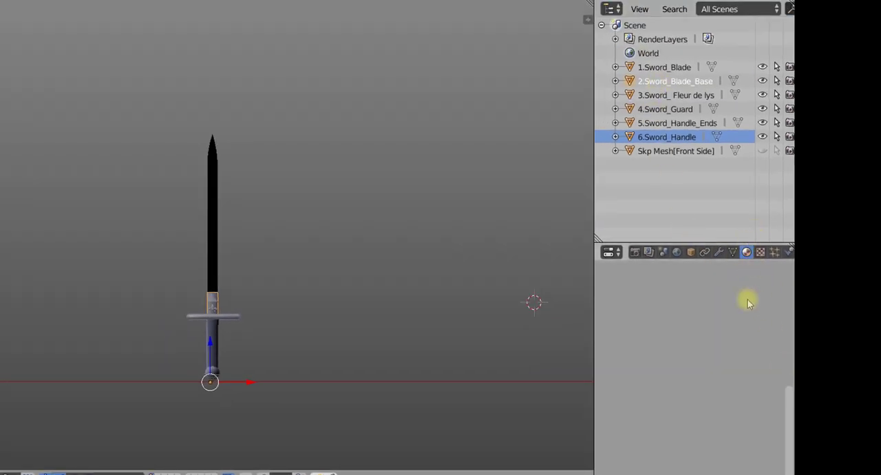
scroll(788, 427, "up", 5)
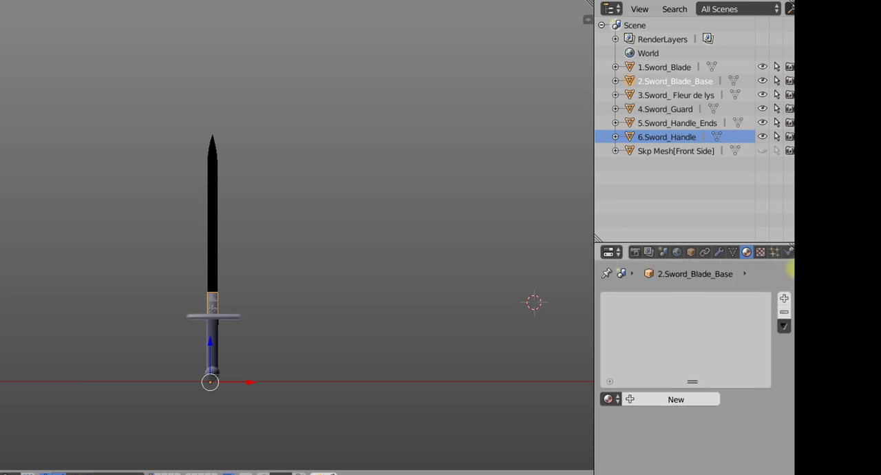
left_click(652, 399)
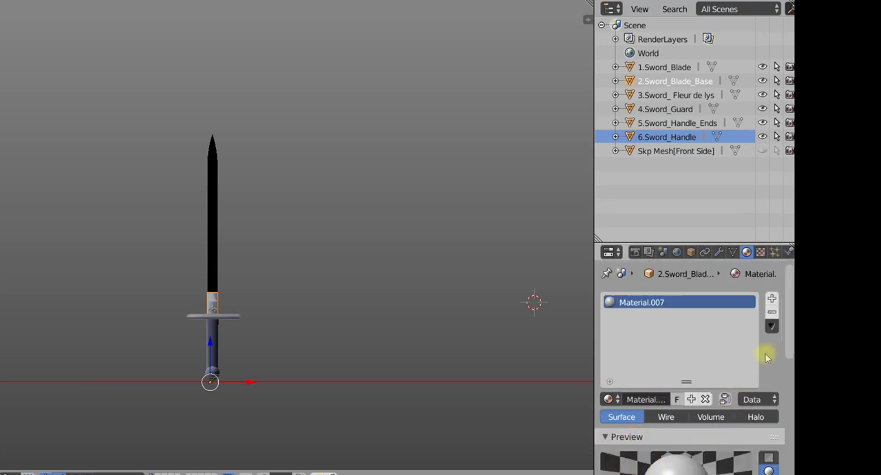
left_click_drag(785, 324, 791, 398)
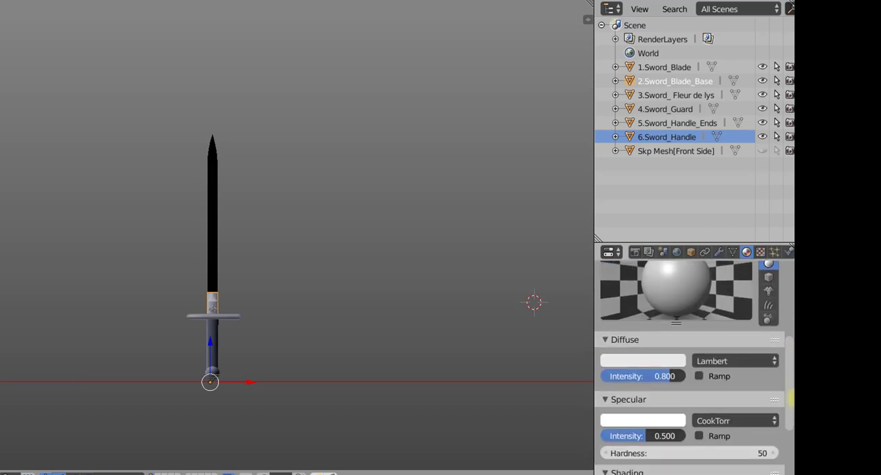
left_click(657, 363)
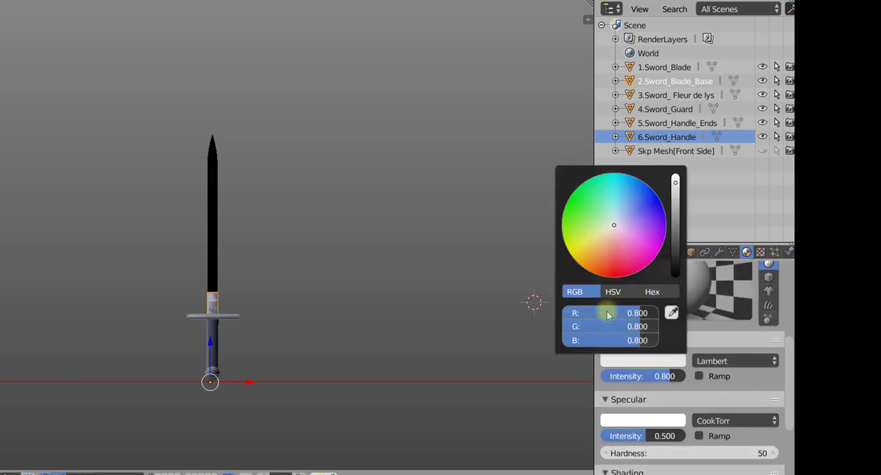
left_click_drag(608, 315, 484, 344)
left_click_drag(590, 338, 552, 371)
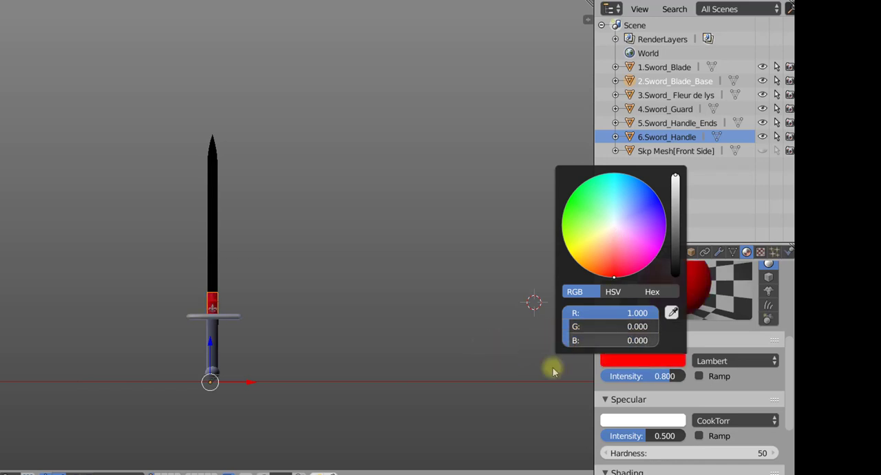
- Check the green code in the ID Maps list and give 3.Sword_ Fleur de lys a new material with diffuse RGB 0, 1, 0
left_click(654, 96)
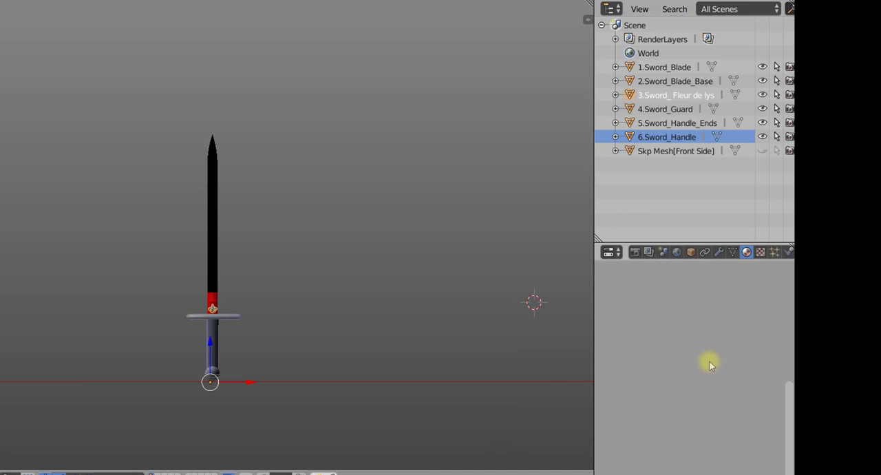
left_click_drag(789, 435, 789, 255)
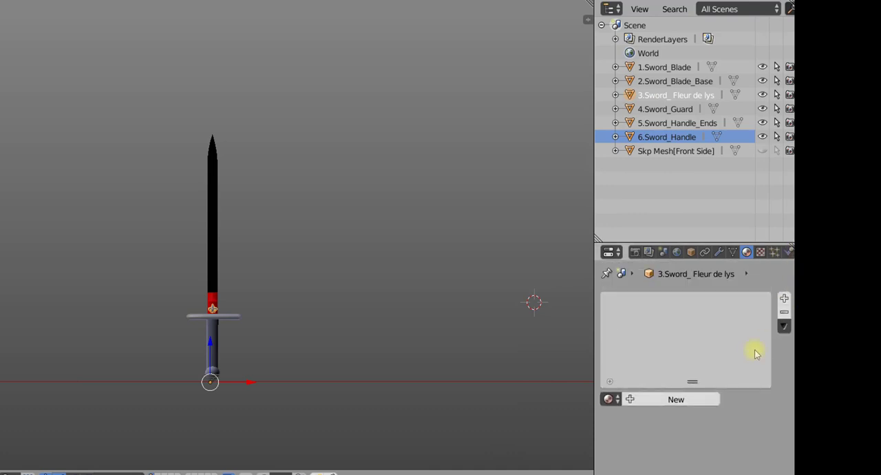
key("alt+Tab")
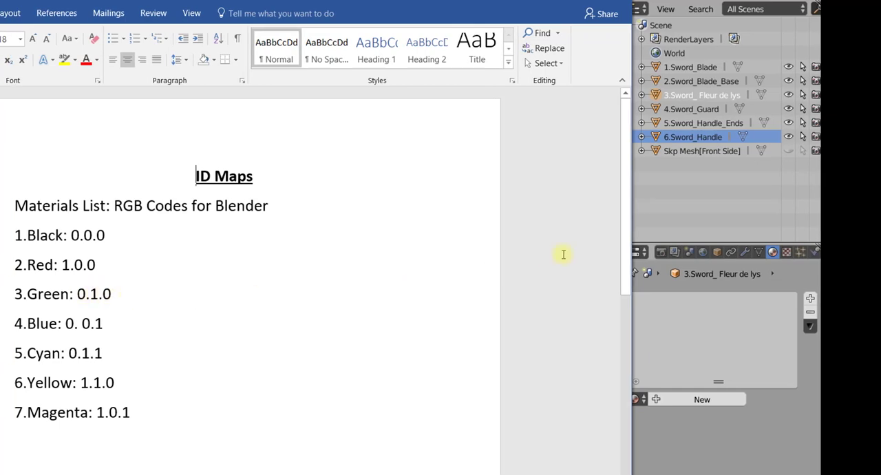
left_click(702, 400)
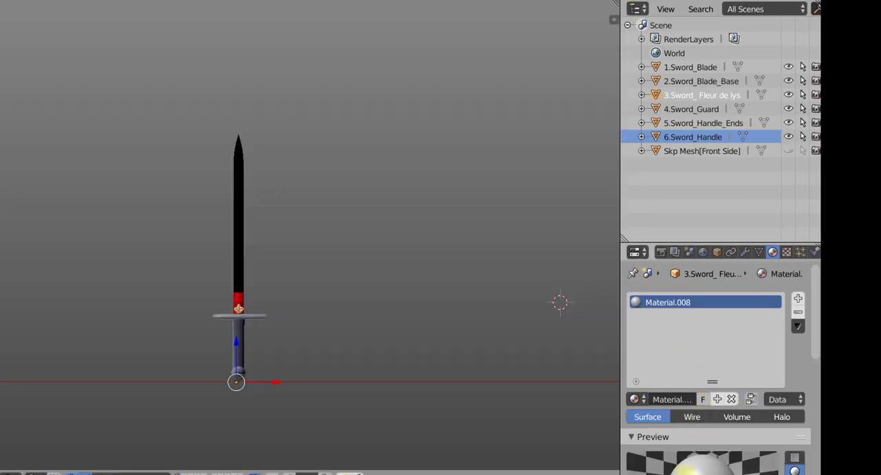
scroll(805, 363, "down", 5)
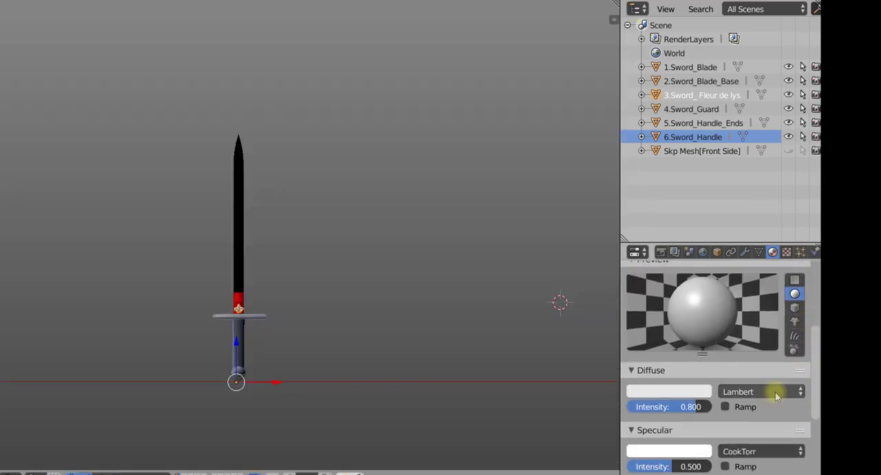
left_click(642, 392)
left_click_drag(606, 346, 395, 420)
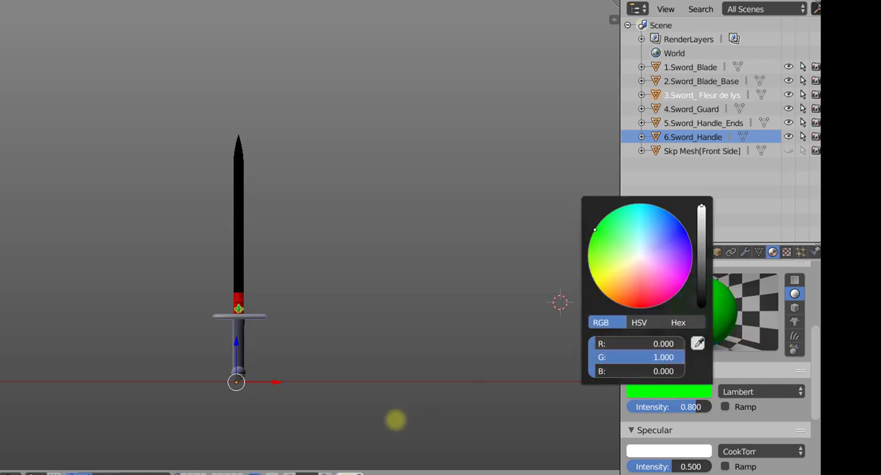
- Check the blue code in the ID Maps list and add a new material to 4.Sword_Guard
left_click(685, 111)
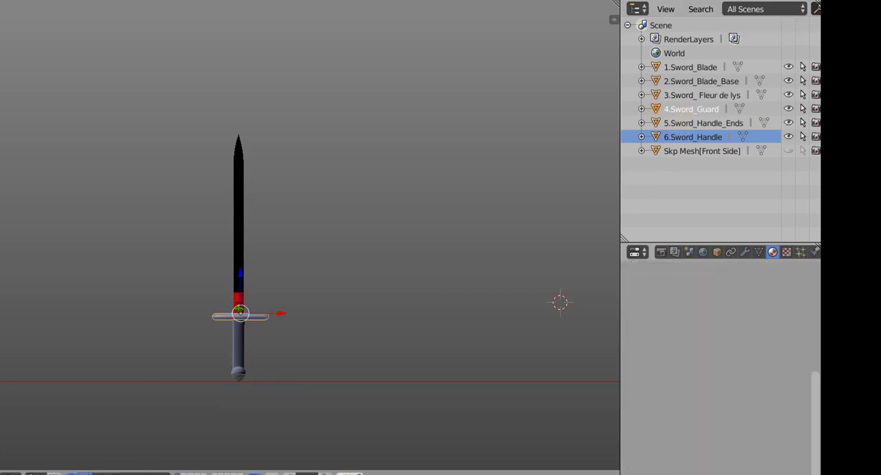
key("alt+Tab")
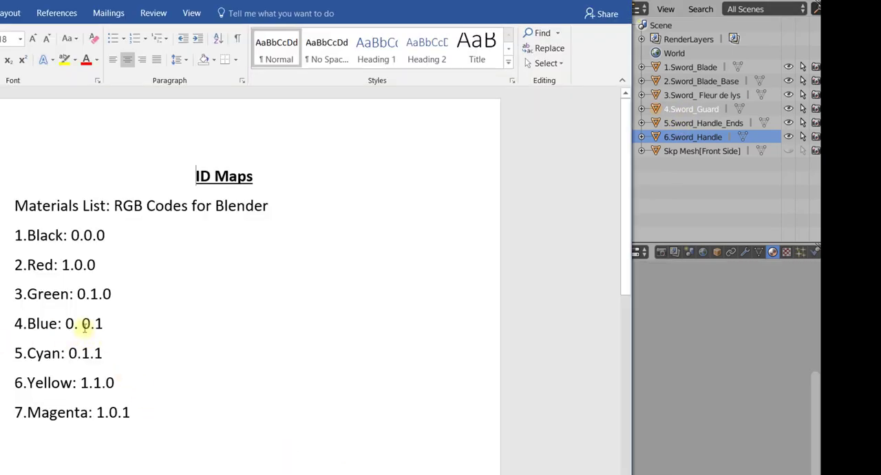
left_click(682, 371)
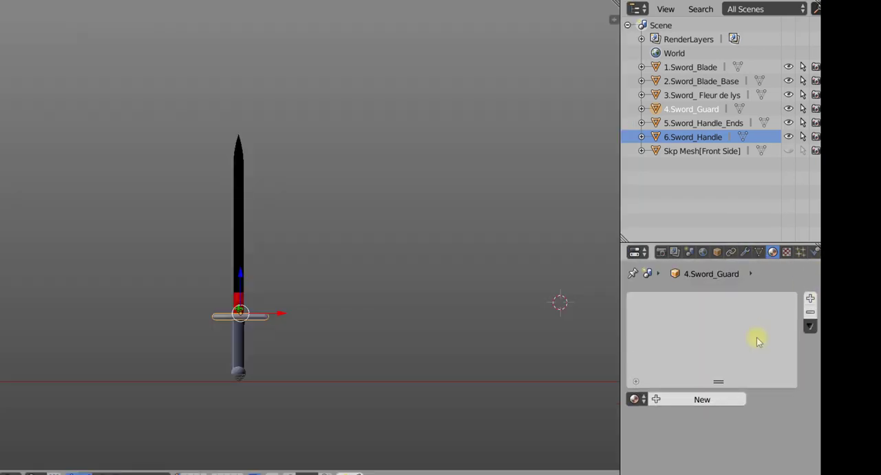
left_click(669, 402)
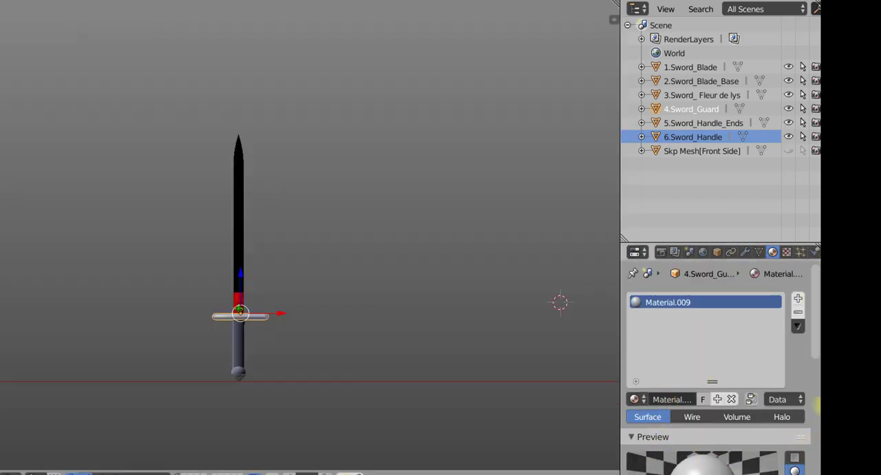
left_click_drag(807, 315, 814, 390)
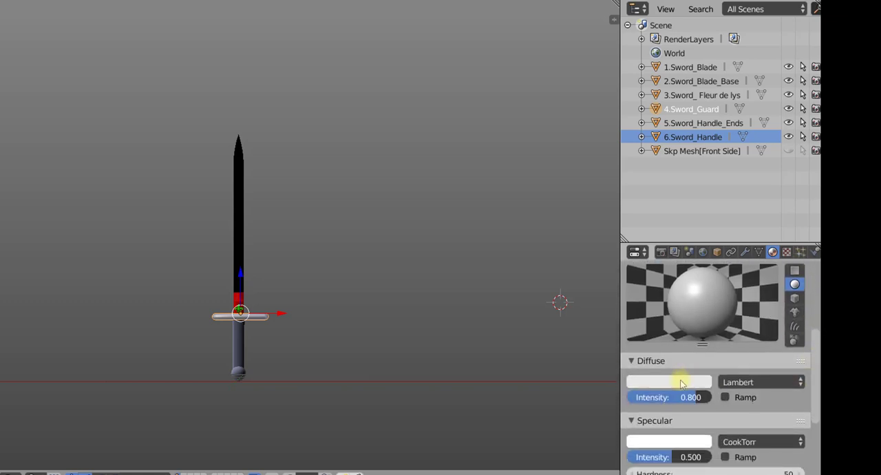
- Set the 4.Sword_Guard material's diffuse colour to blue, RGB 0, 0, 1, and verify the values
left_click(678, 381)
left_click_drag(662, 335, 449, 379)
left_click(486, 407)
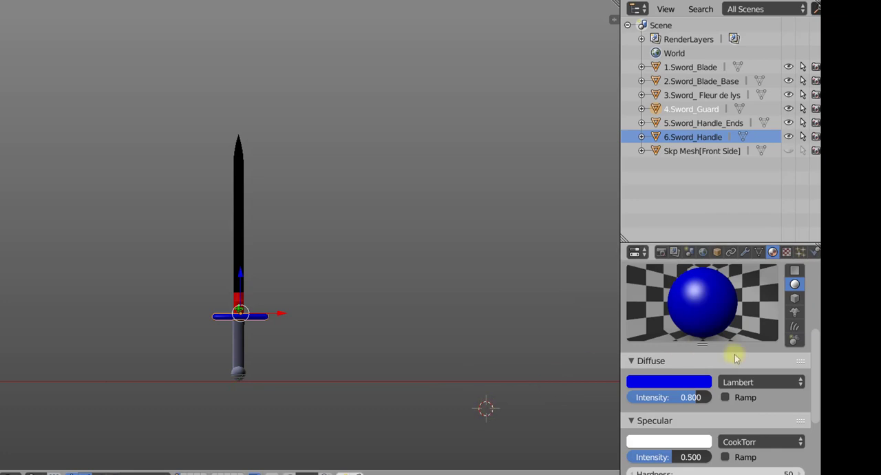
left_click(701, 383)
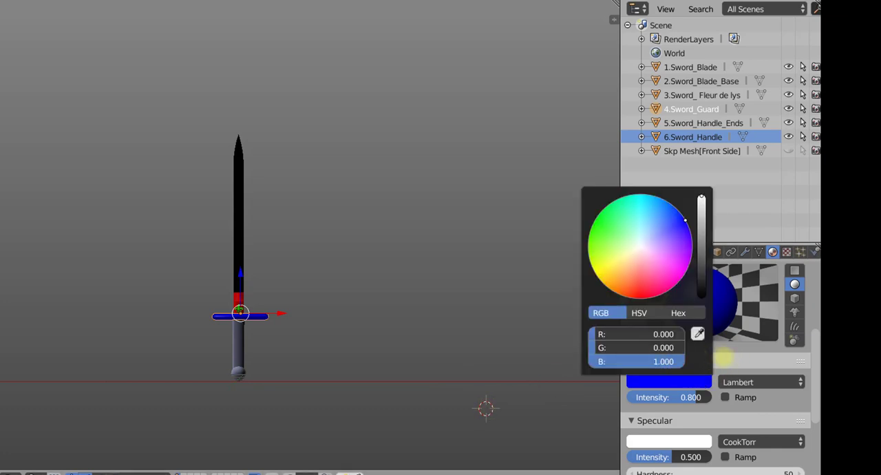
left_click(436, 377)
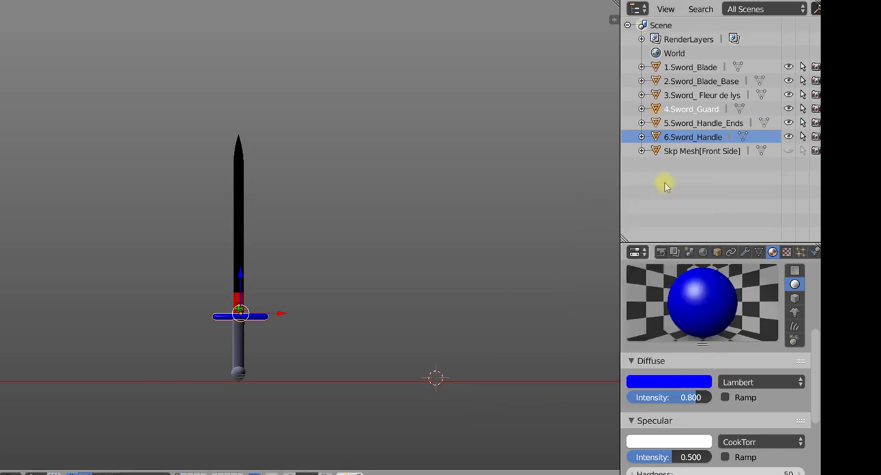
- Check the cyan code in the ID Maps list and add a new material to 5.Sword_Handle_Ends
left_click(694, 123)
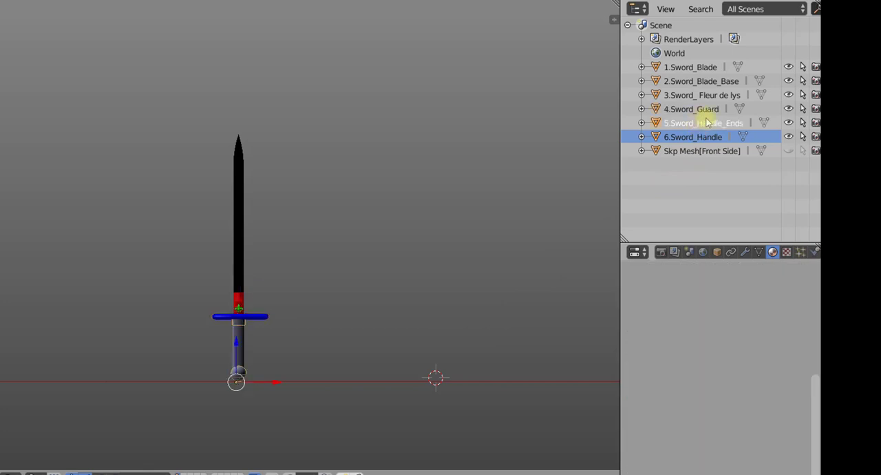
key("alt+Tab")
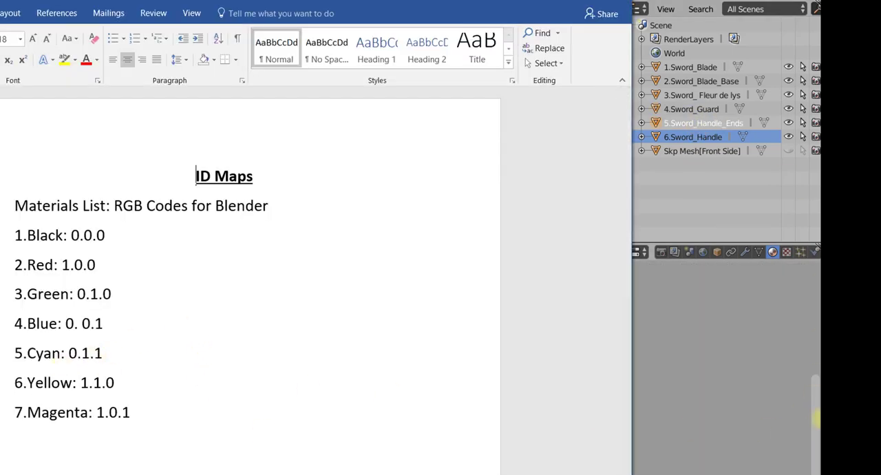
left_click(816, 411)
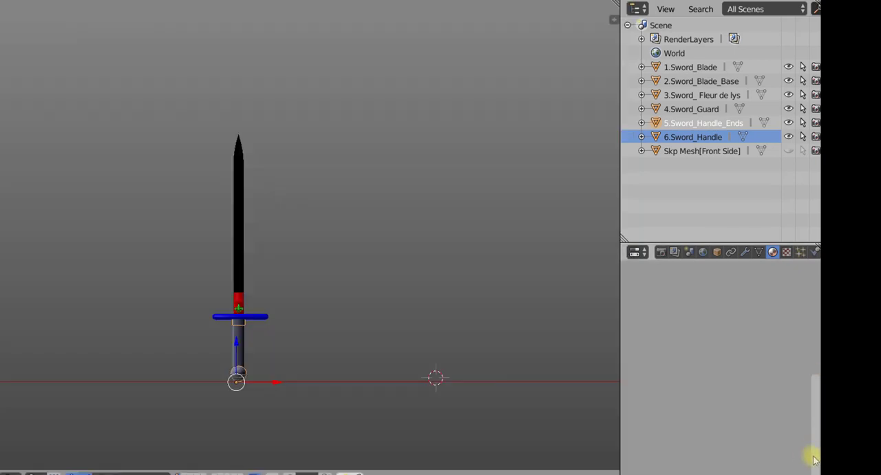
left_click(657, 399)
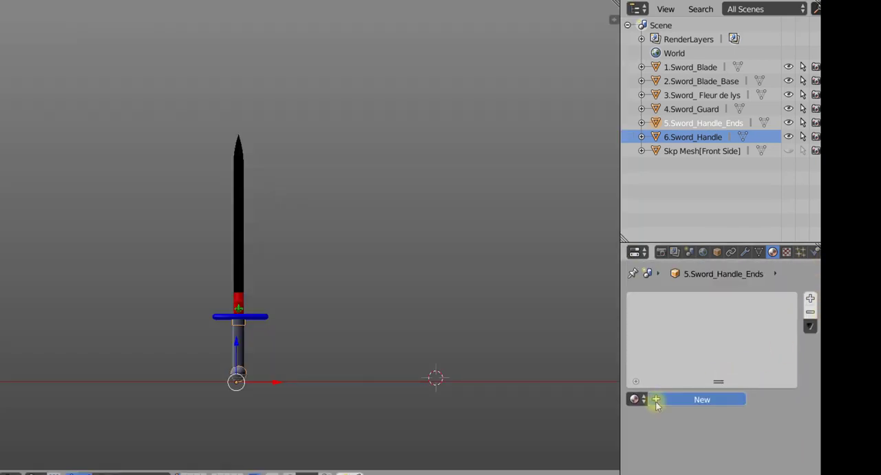
- Set the 5.Sword_Handle_Ends material's diffuse colour to cyan, RGB 0, 1, 1, rechecking the code in the ID Maps list
scroll(806, 402, "down", 8)
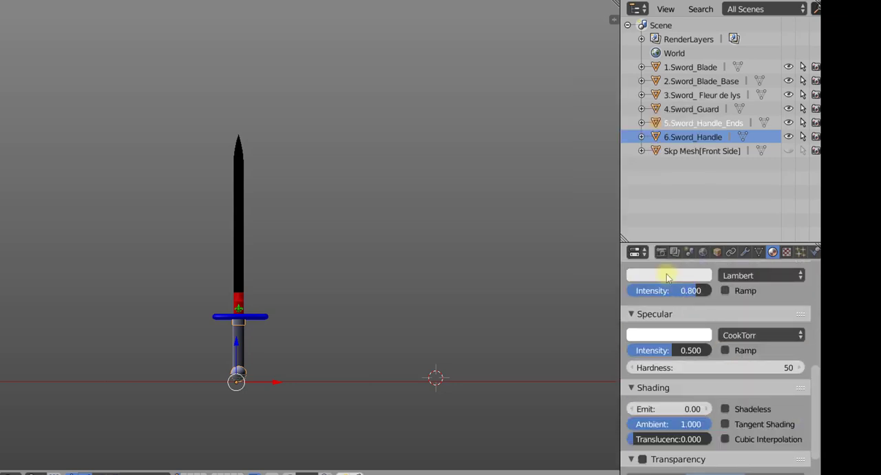
left_click(666, 276)
left_click_drag(665, 230, 514, 267)
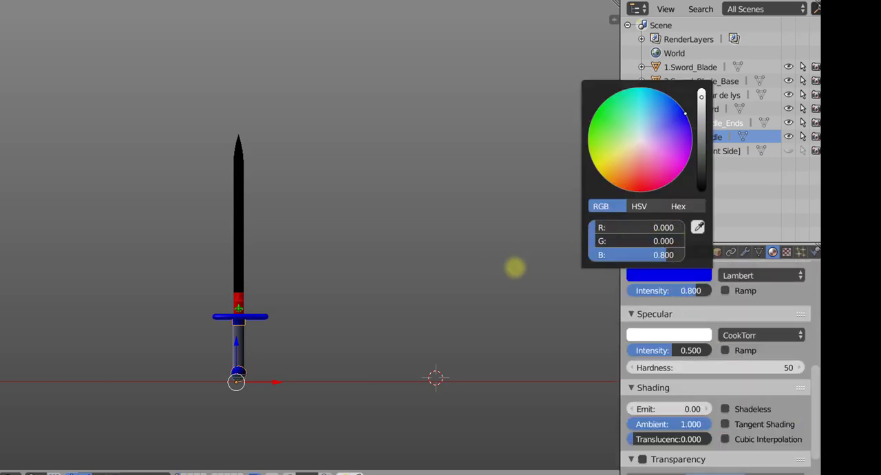
left_click_drag(599, 252, 788, 248)
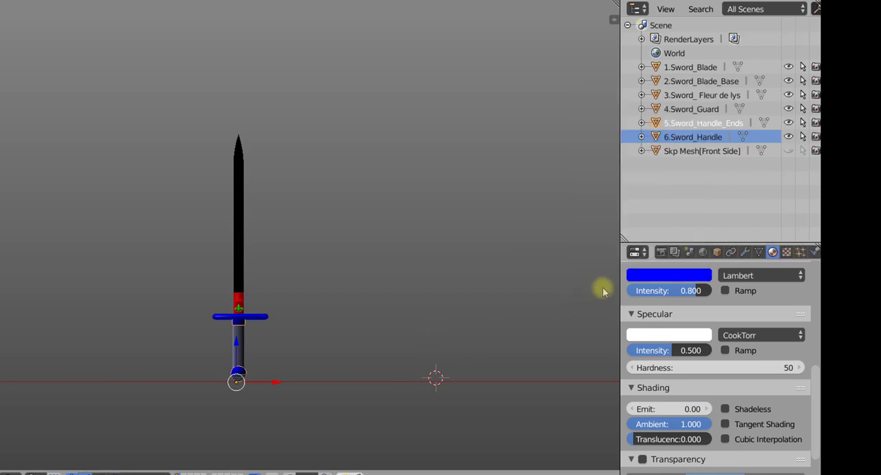
left_click(671, 276)
key("alt+Tab")
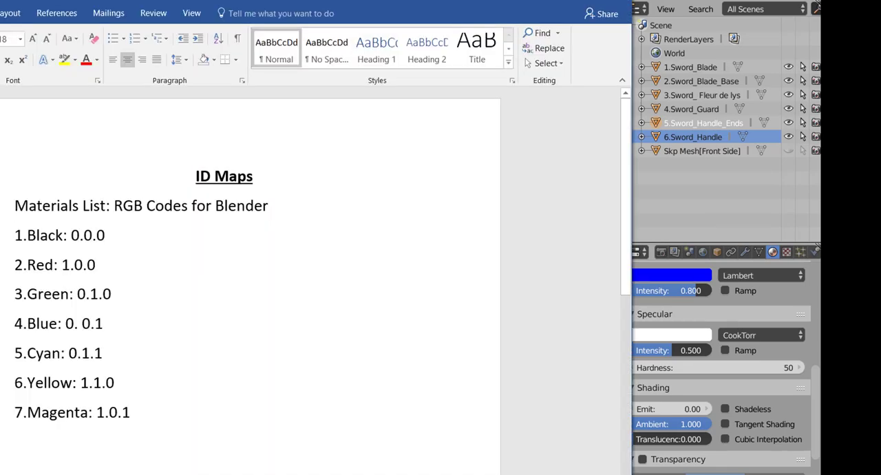
left_click(706, 190)
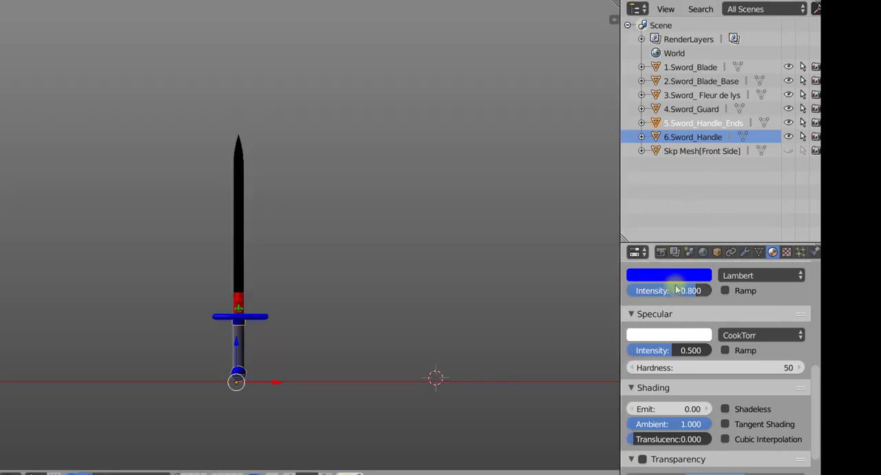
left_click(677, 278)
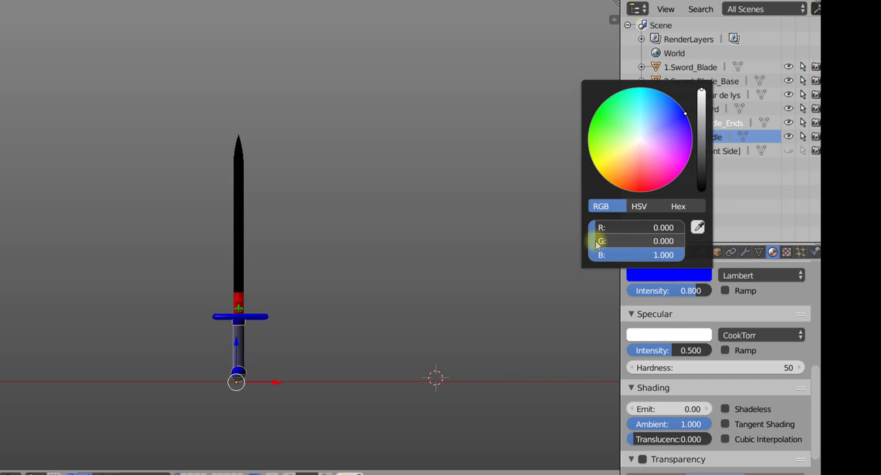
left_click_drag(596, 242, 727, 224)
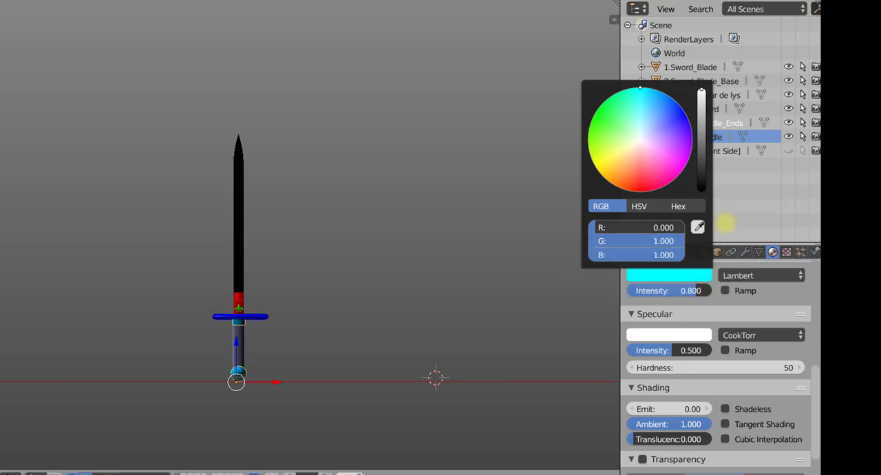
left_click(498, 349)
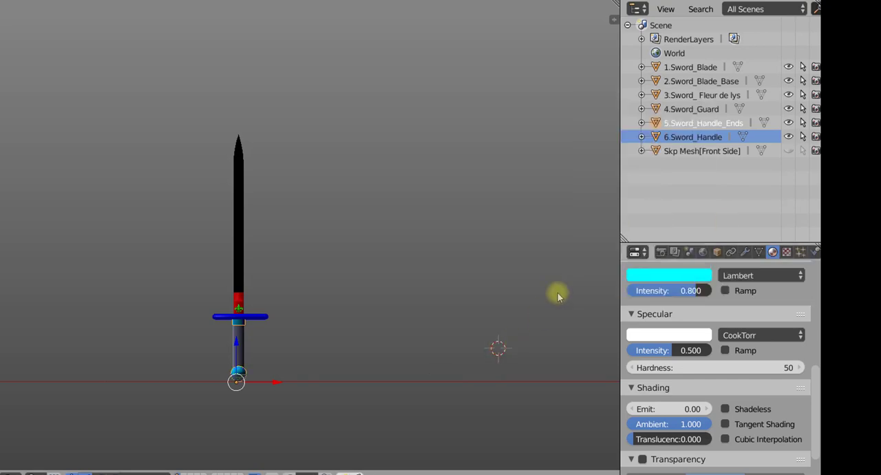
- Check the yellow code in the ID Maps list and add a new material to 6.Sword_Handle
left_click(695, 140)
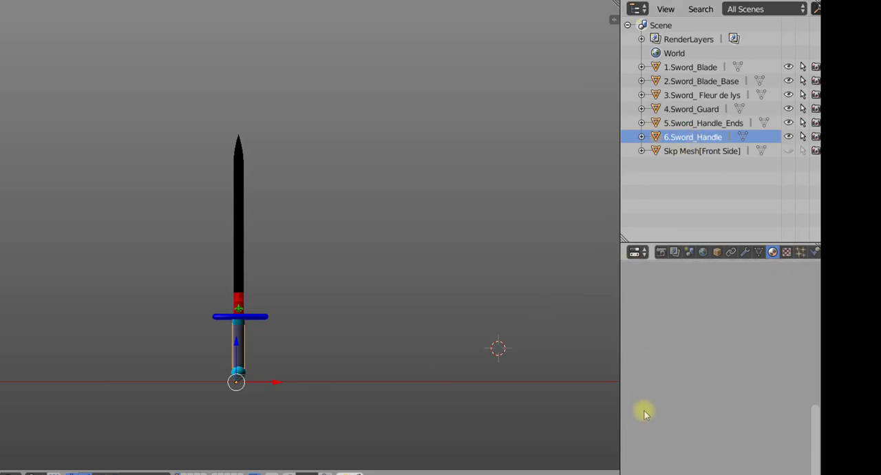
key("alt+Tab")
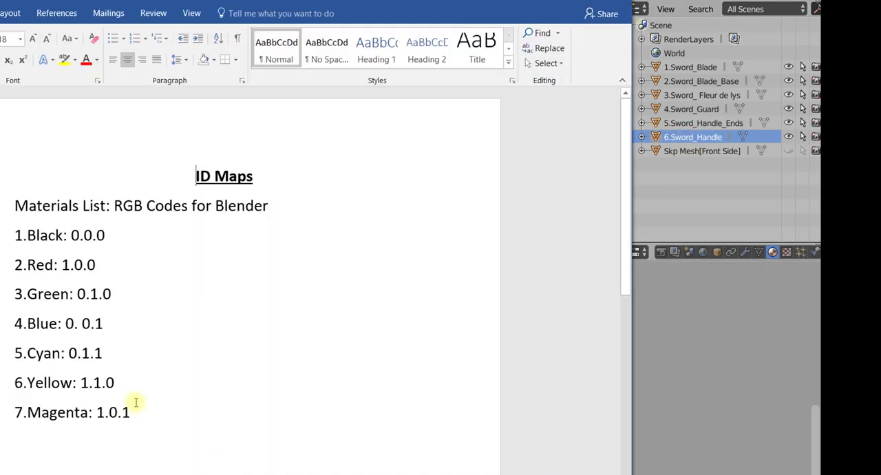
left_click(713, 174)
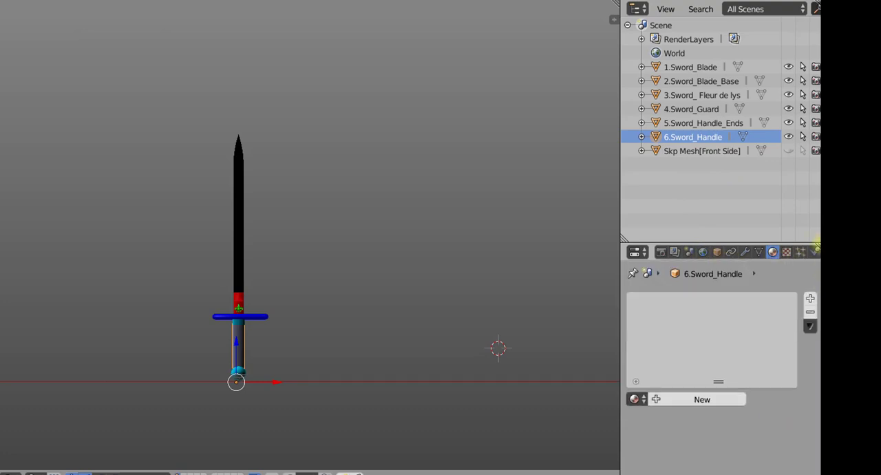
left_click(698, 399)
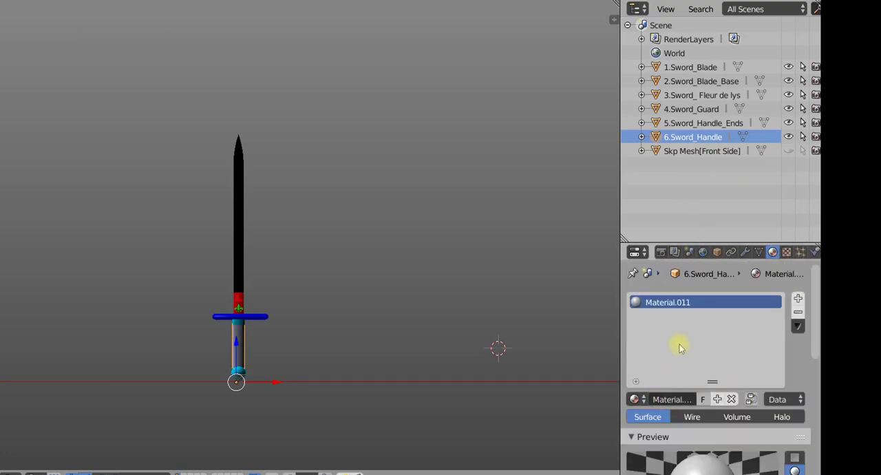
- Recheck the ID Maps list and set the 6.Sword_Handle material's diffuse colour to yellow, RGB 1, 1, 0
left_click_drag(809, 338, 786, 423)
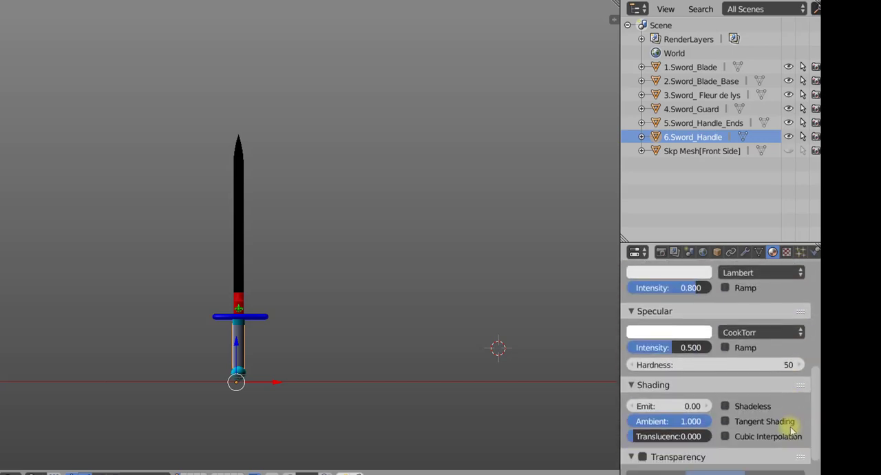
left_click(665, 274)
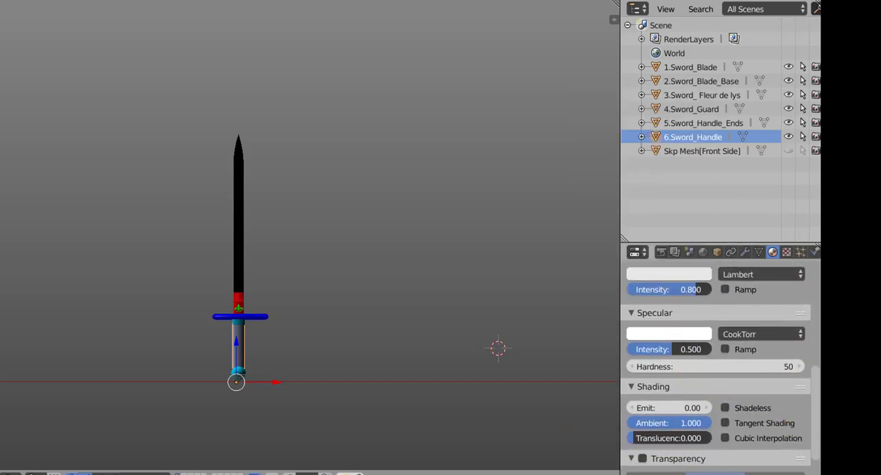
key("alt+Tab")
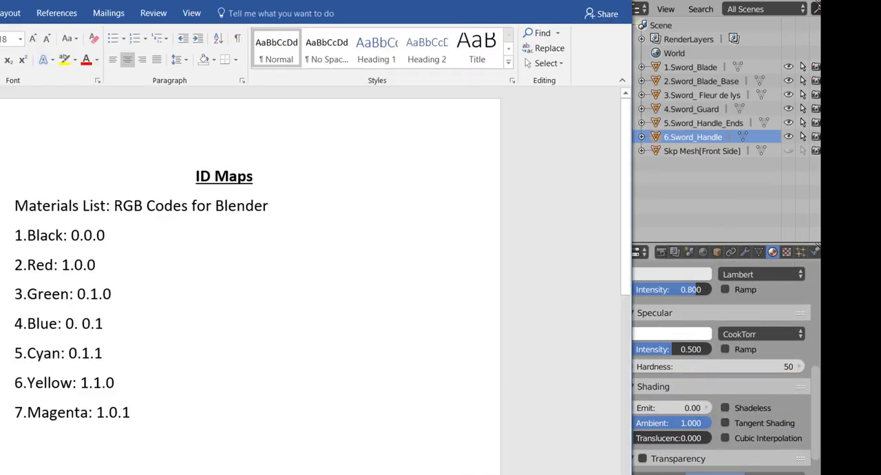
left_click(727, 172)
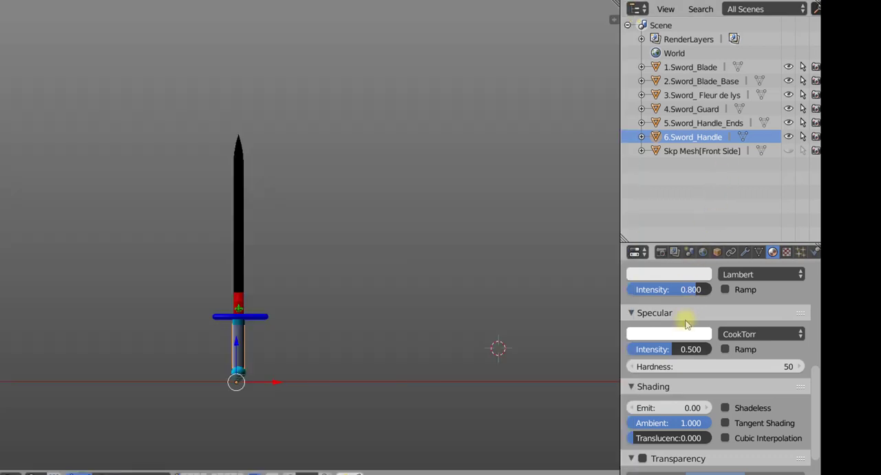
left_click(670, 275)
left_click_drag(648, 230, 725, 247)
left_click_drag(664, 254, 574, 250)
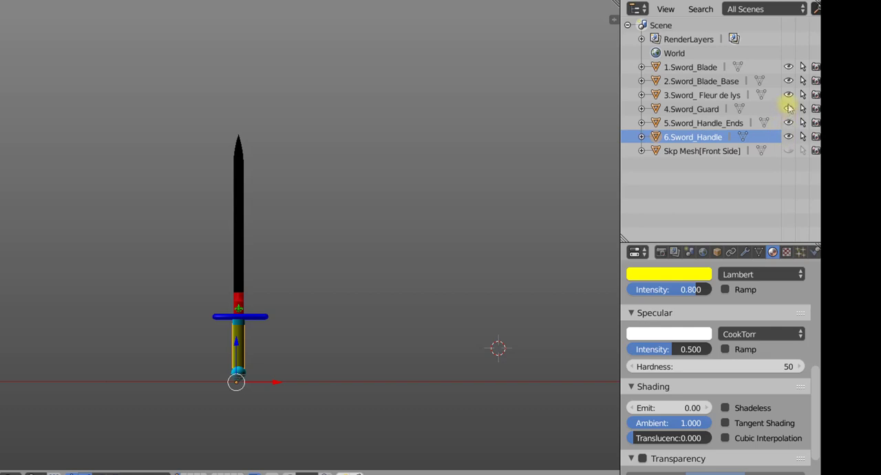
- Toggle the blade's visibility off and on, and review the material assigned to each sword part in turn
left_click(787, 67)
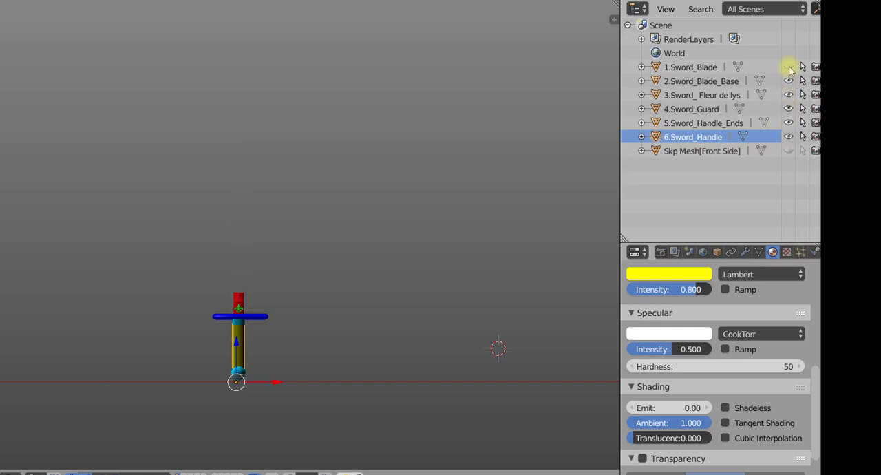
left_click(787, 67)
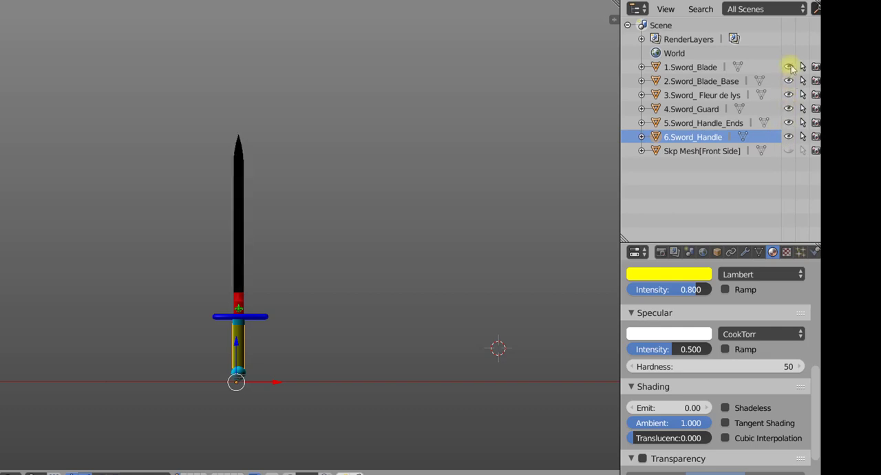
left_click(710, 67)
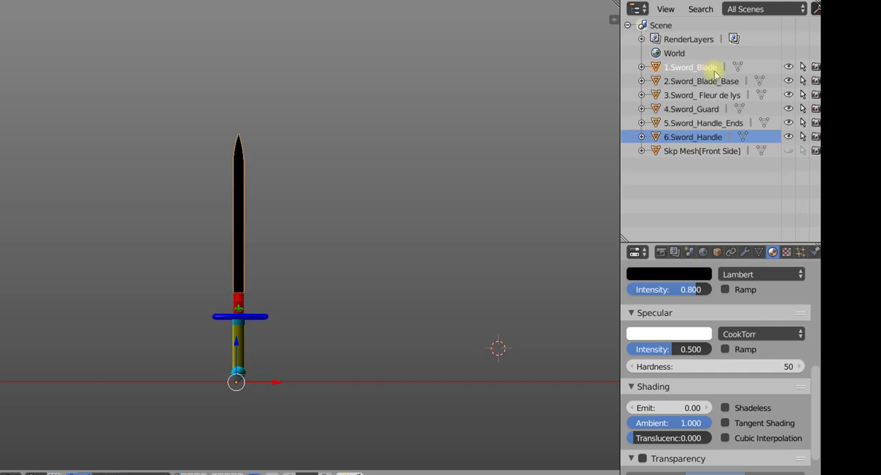
left_click_drag(816, 415, 817, 331)
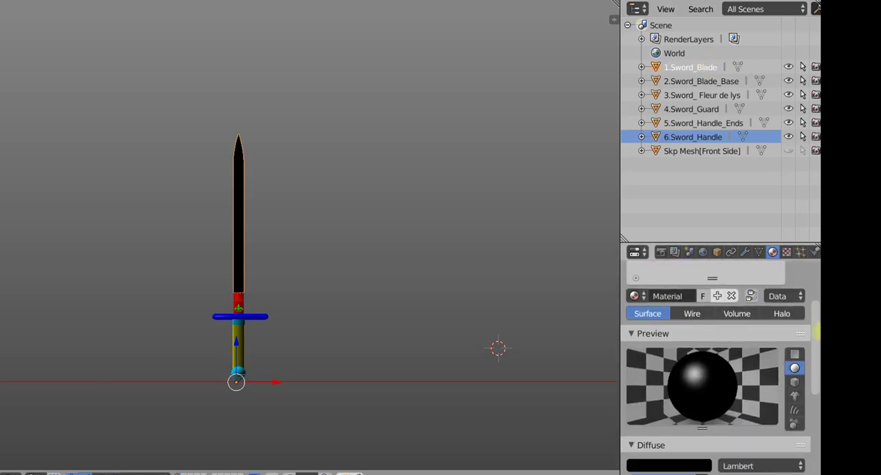
left_click(692, 82)
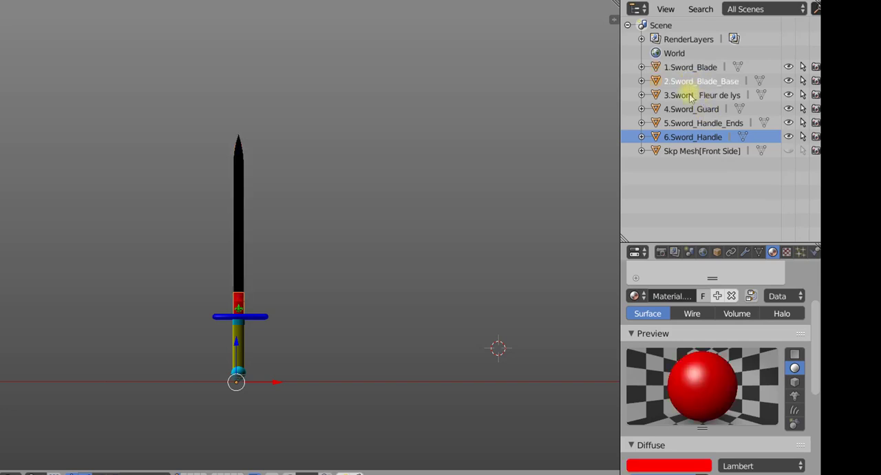
left_click(691, 95)
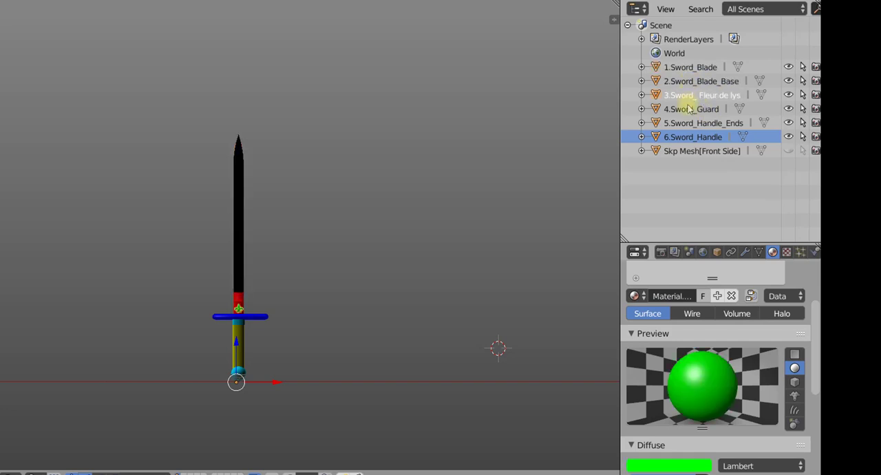
left_click(690, 110)
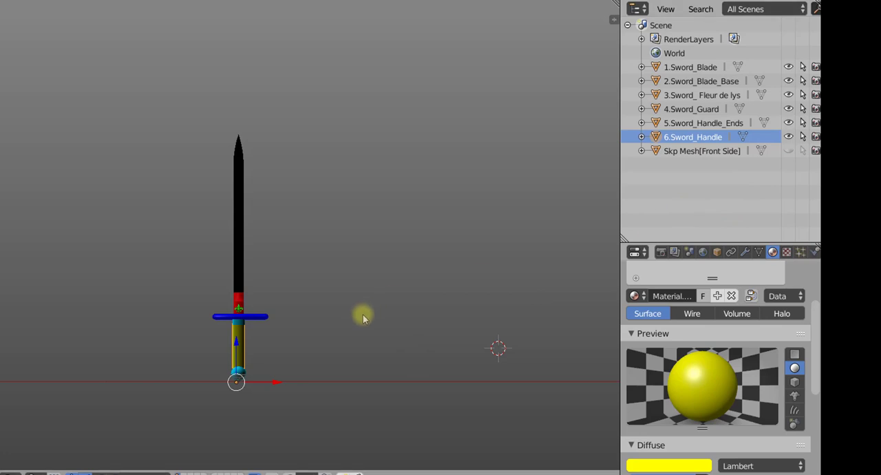
- Select all six sword parts with 1.Sword_Blade as the active object and join them into one mesh
scroll(364, 315, "up", 2)
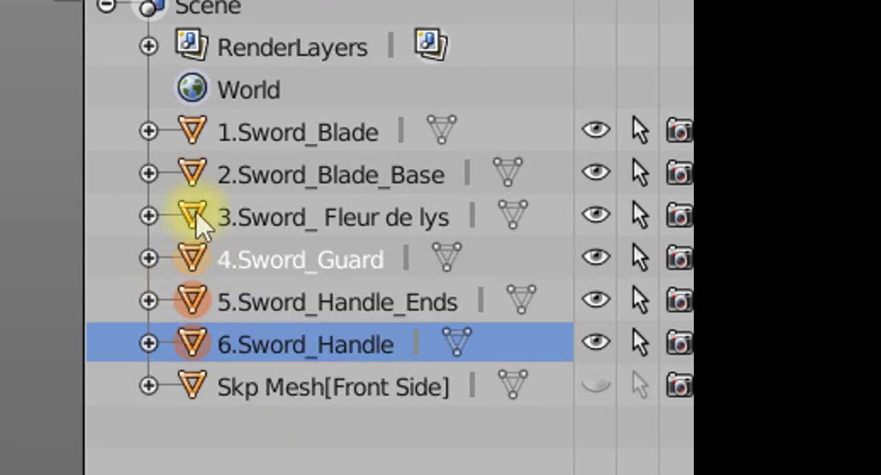
left_click(192, 176, "ctrl")
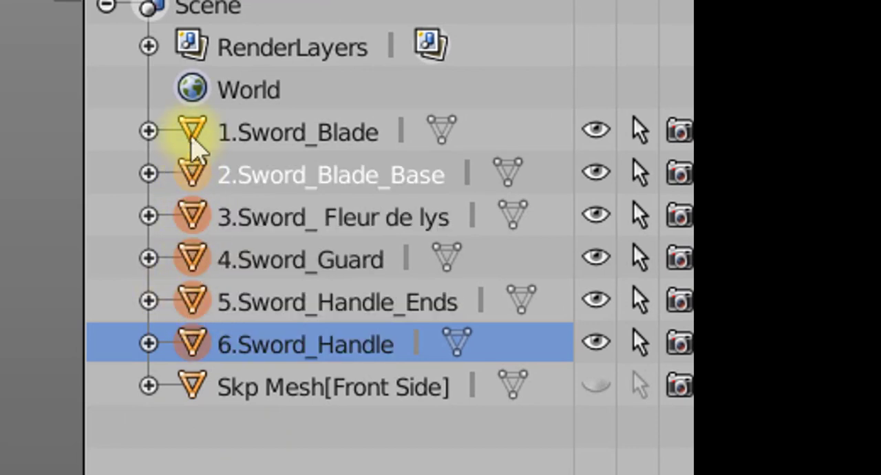
left_click(192, 133, "ctrl")
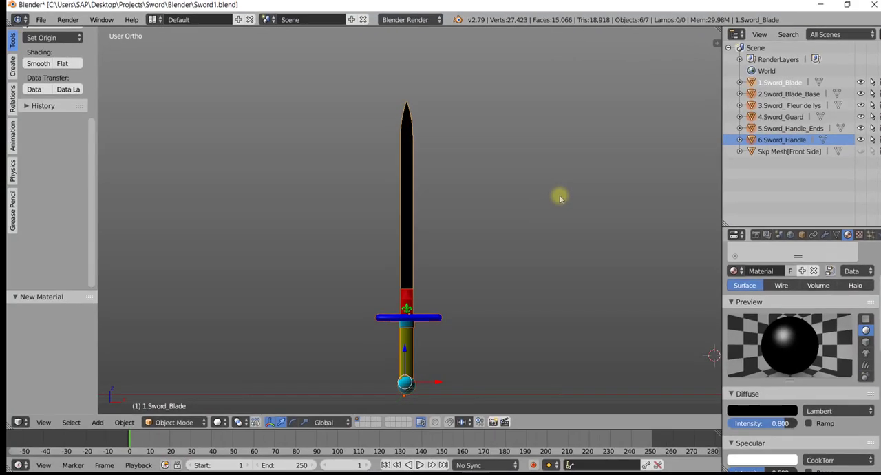
key("ctrl+j")
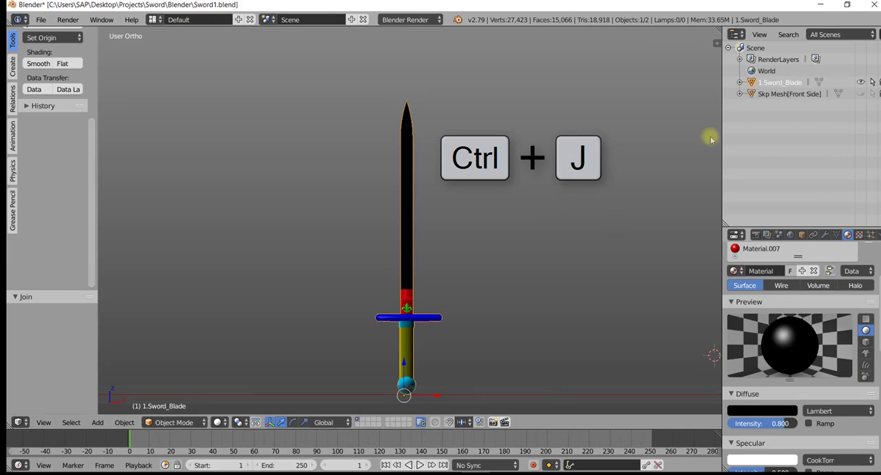
- Rename the joined 1.Sword_Blade object to Sword
right_click(767, 82)
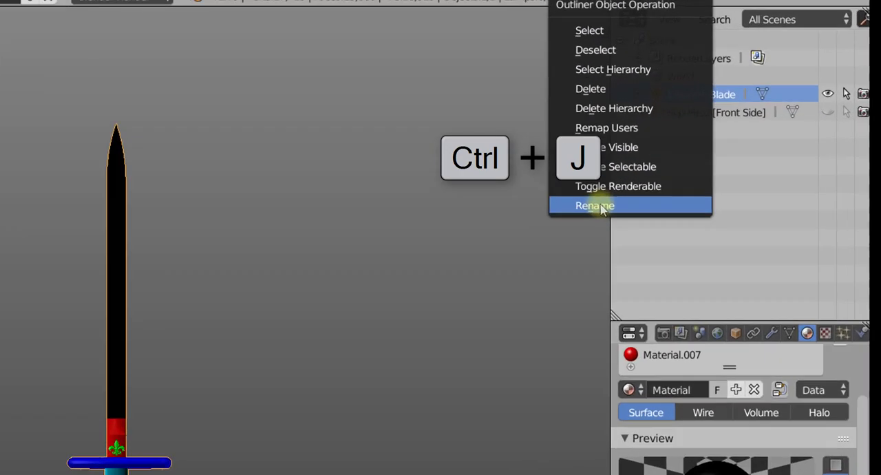
left_click(712, 153)
left_click_drag(280, 157, 248, 147)
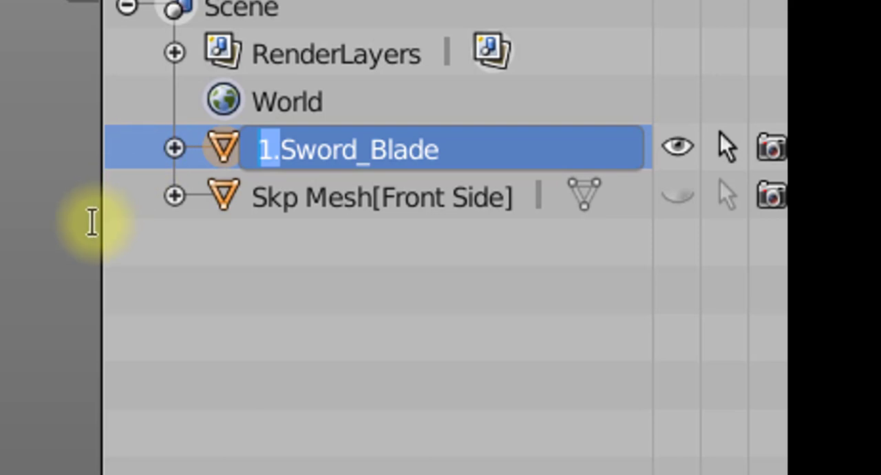
key("BackSpace")
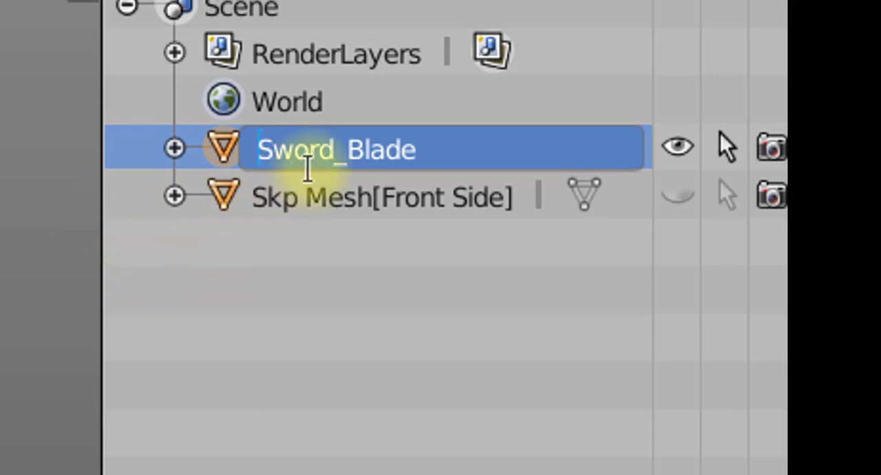
left_click_drag(340, 147, 445, 147)
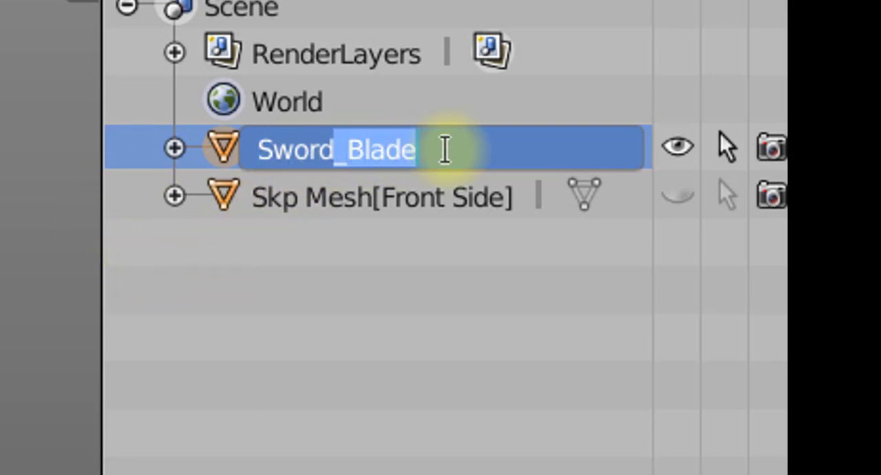
key("BackSpace")
key("Return")
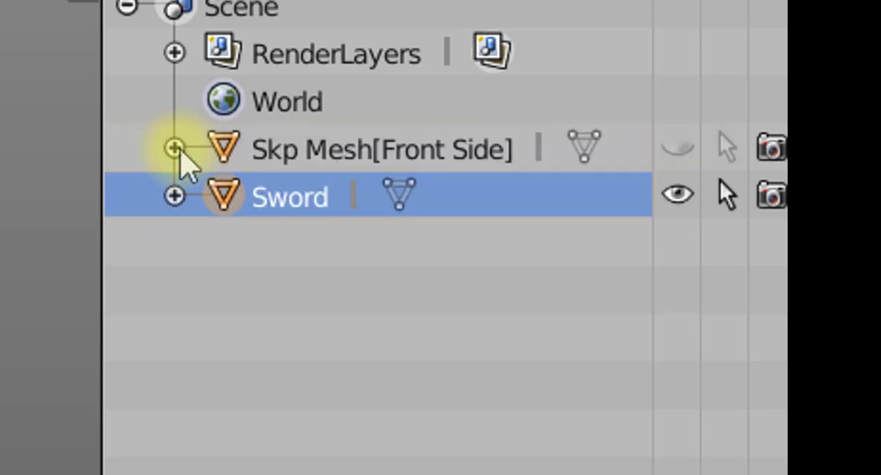
- Examine the mesh data and materials nested under the Skp Mesh[Front Side] object
left_click(175, 149)
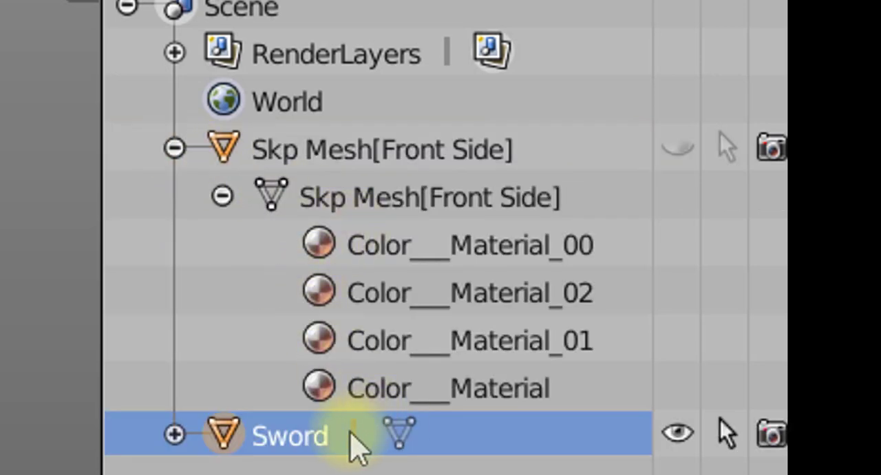
left_click(317, 202)
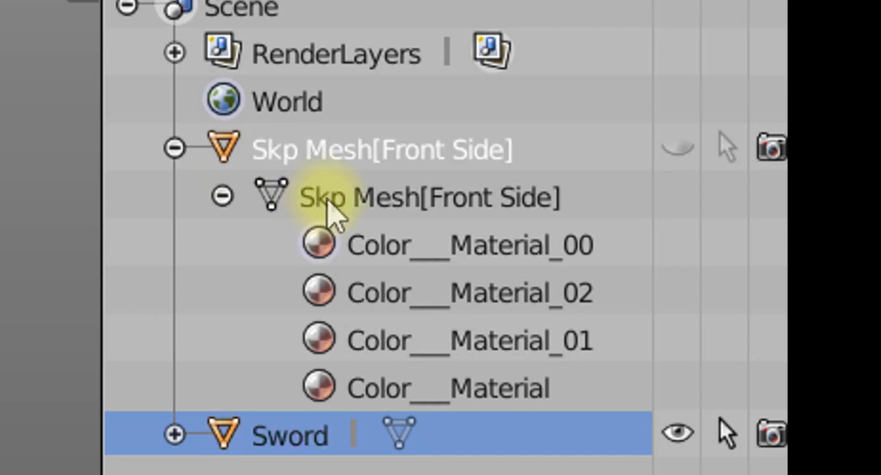
left_click(175, 148)
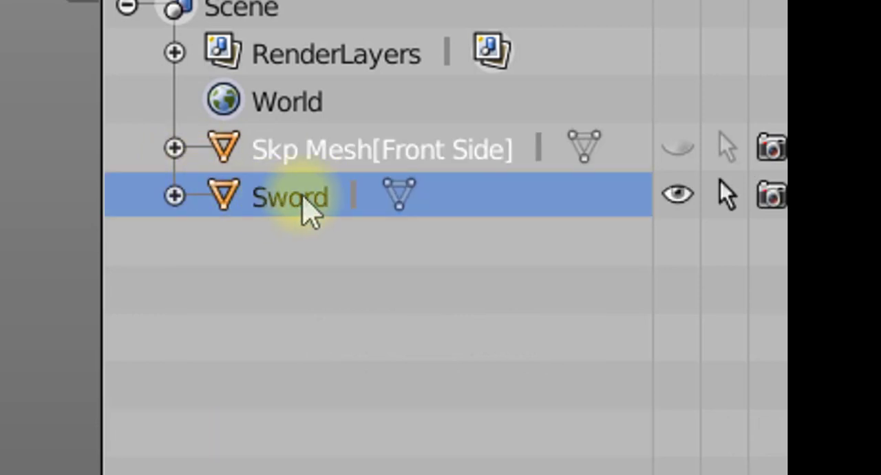
- Rename the mesh data inside the Sword object to Sword
left_click(310, 206)
left_click(175, 197)
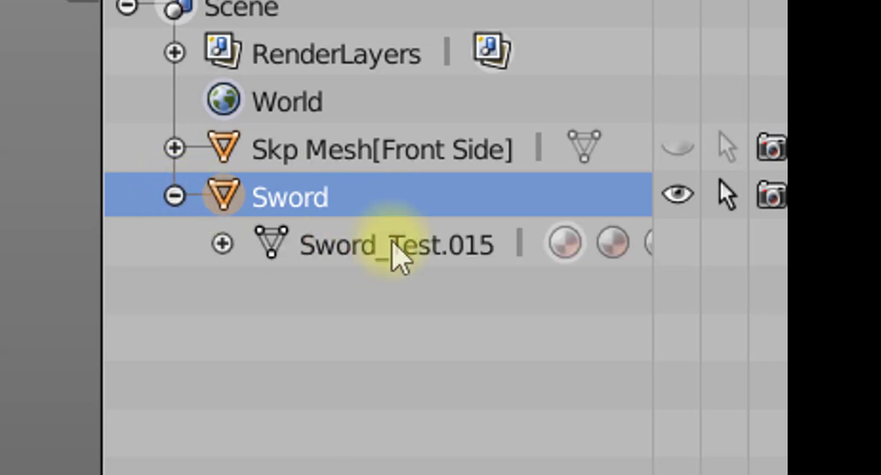
double_click(374, 260)
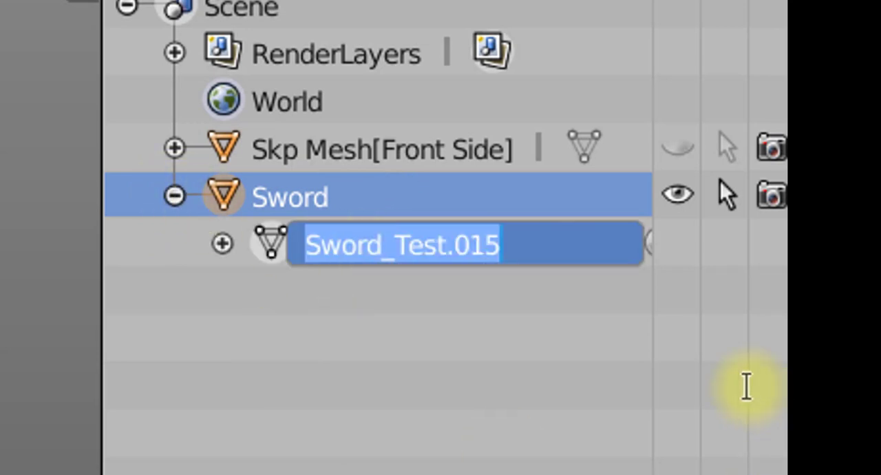
left_click_drag(543, 257, 386, 278)
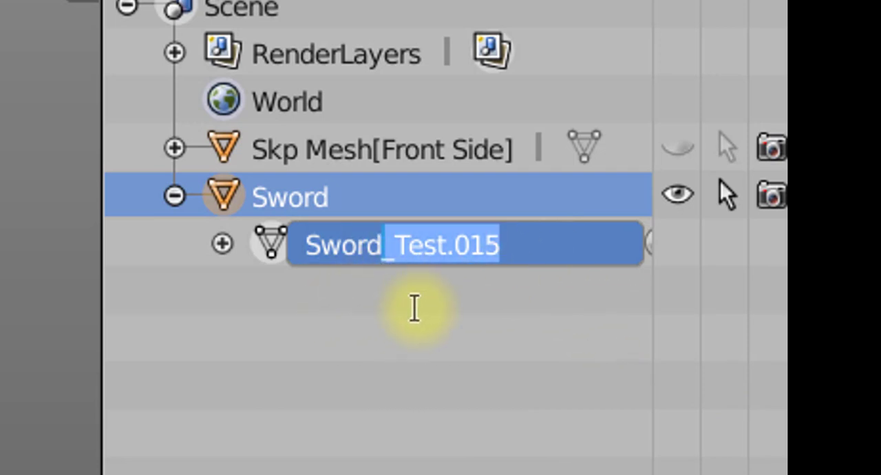
key("BackSpace")
key("Return")
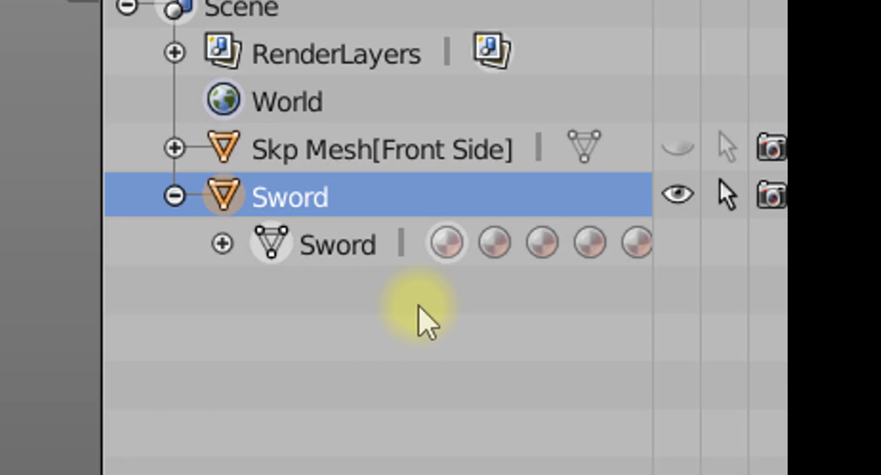
- Collapse the Sword entry and delete the hidden Skp Mesh[Front Side] object from the scene
left_click(174, 196)
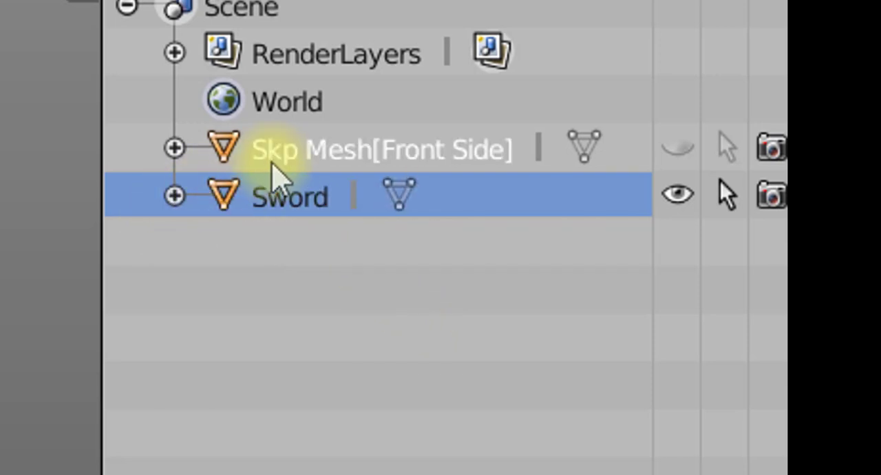
right_click(275, 165)
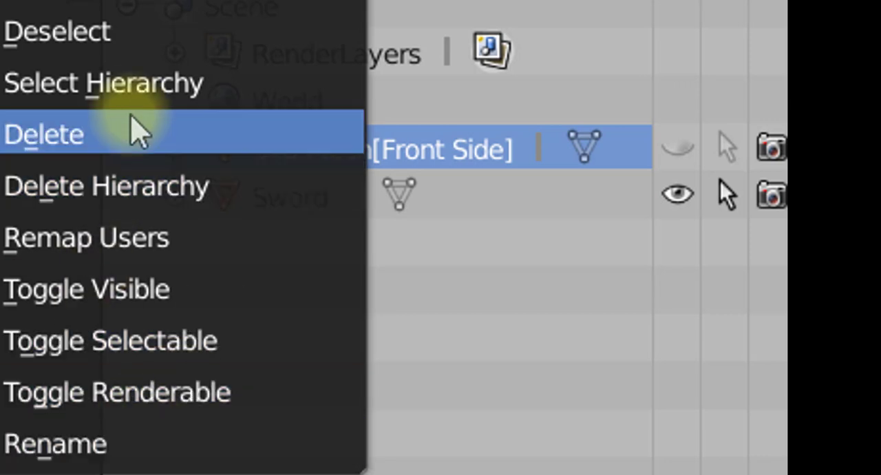
left_click(98, 138)
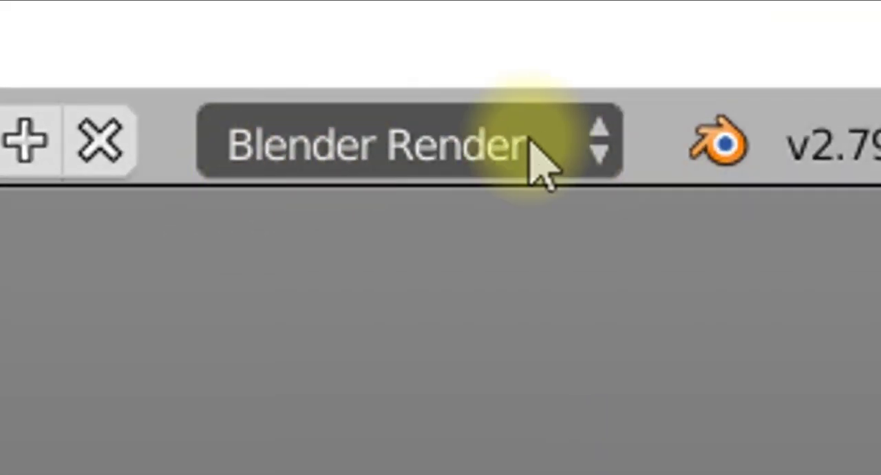
- Keep Blender Render as the render engine and switch the screen layout to UV Editing
left_click(602, 141)
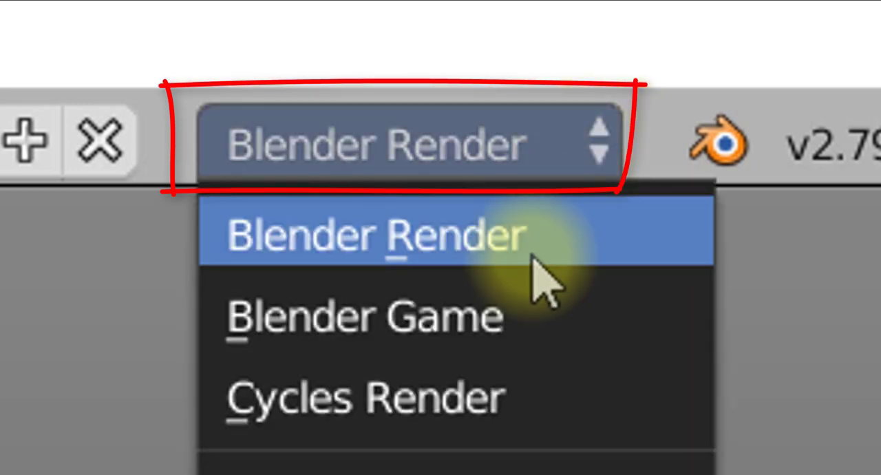
left_click(505, 249)
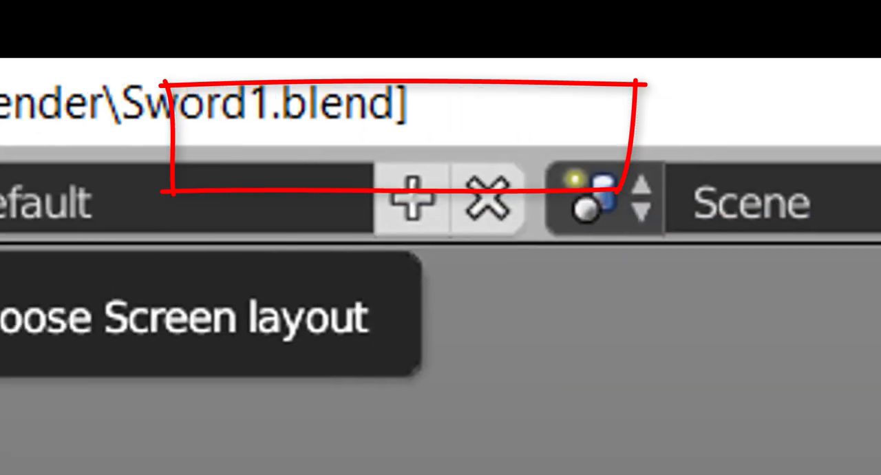
left_click(218, 208)
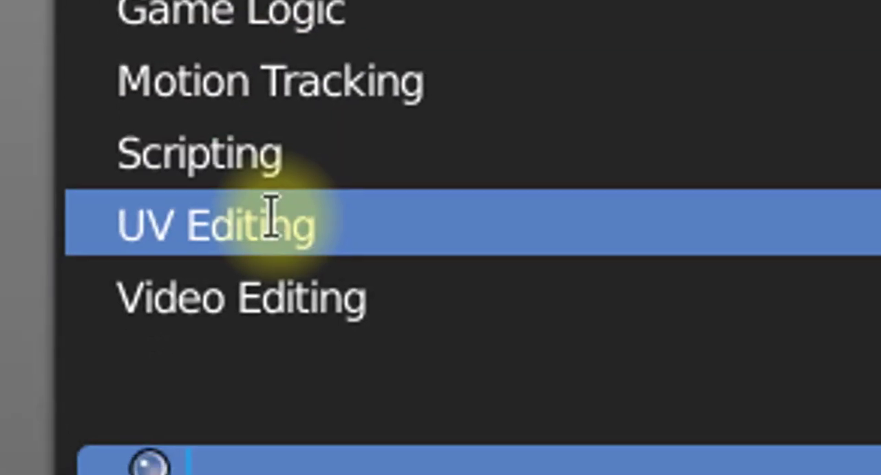
left_click(271, 216)
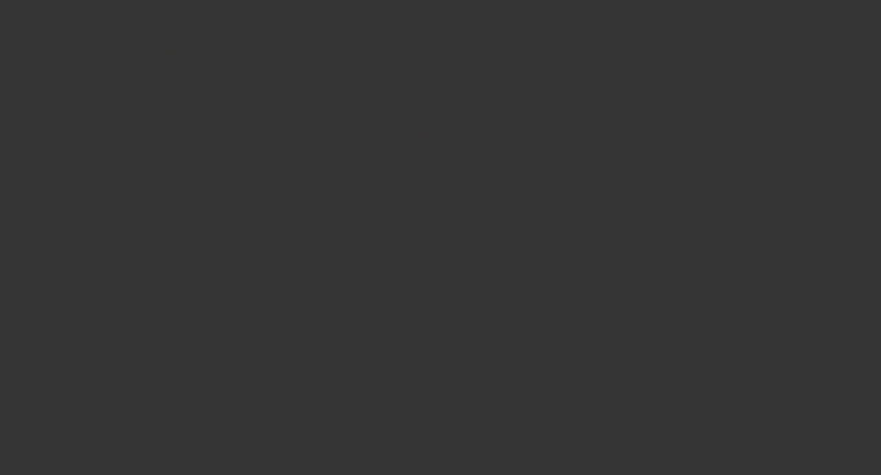
- Change the Properties editor area to a 3D View with the whole sword in frame
left_click(595, 8)
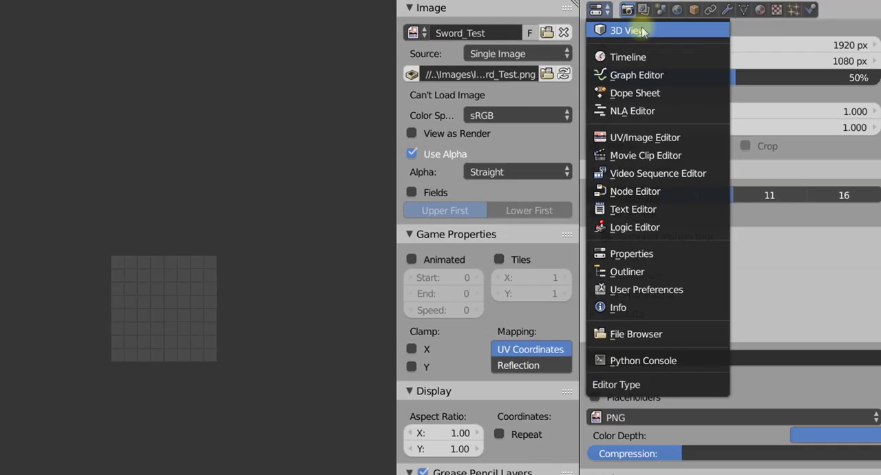
left_click(641, 30)
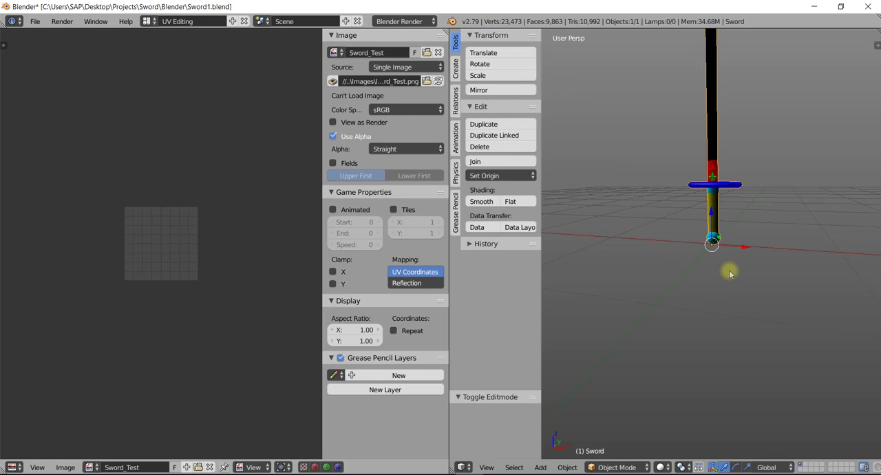
middle_click_drag(729, 274, 727, 374, "shift")
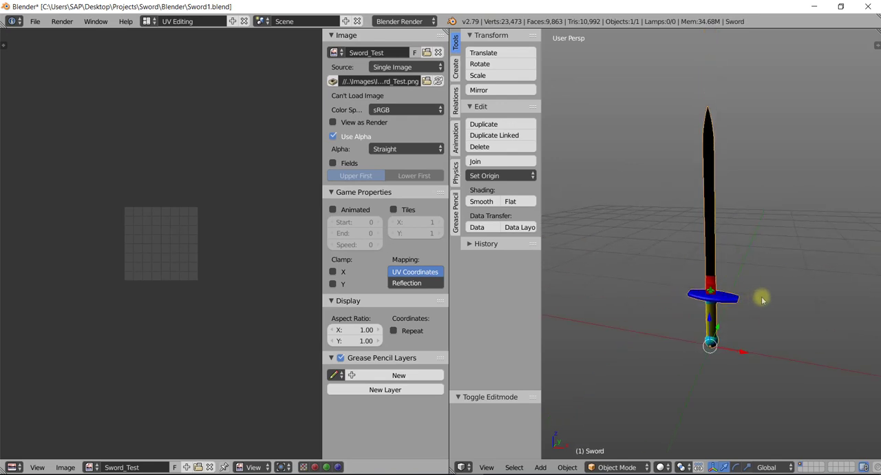
middle_click_drag(761, 295, 784, 258)
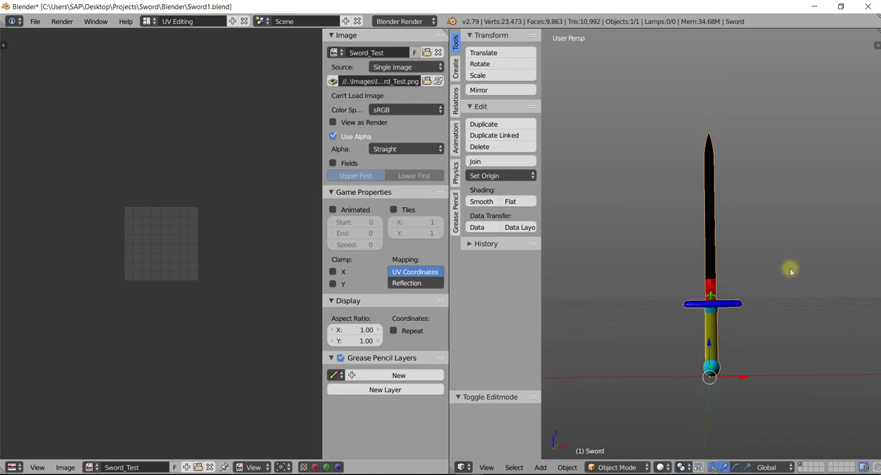
- Enter Edit Mode on the sword, select all of its geometry and reset its UV mapping
key("Tab")
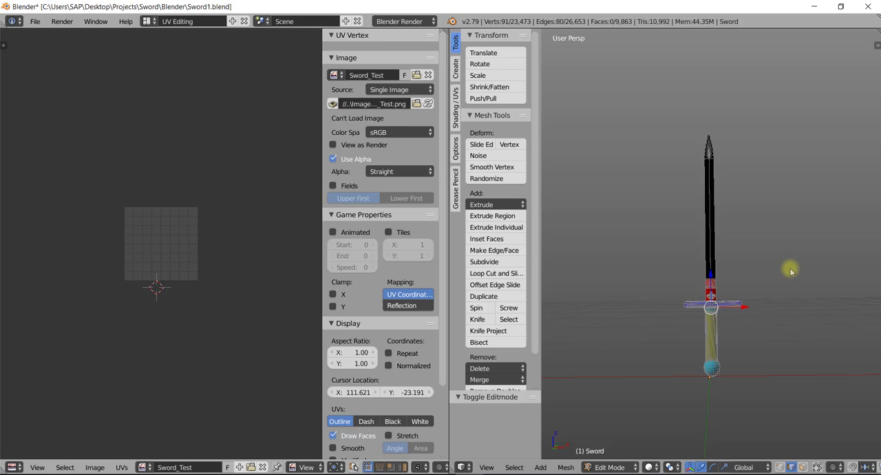
key("a")
key("a")
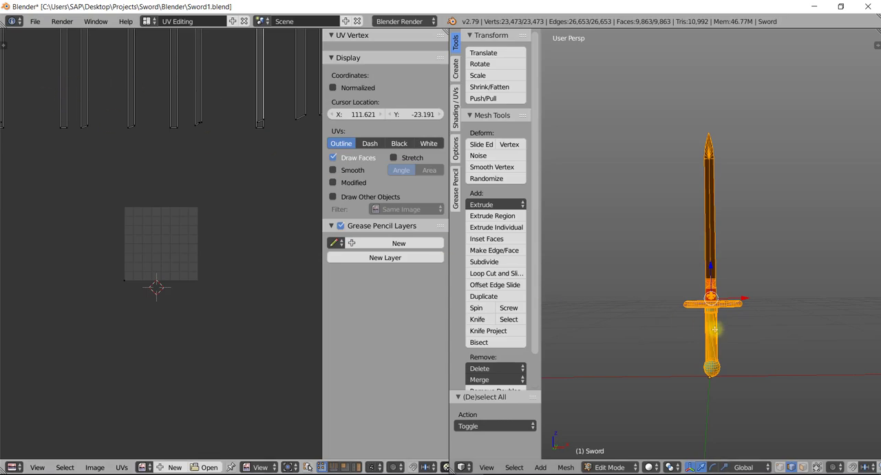
key("u")
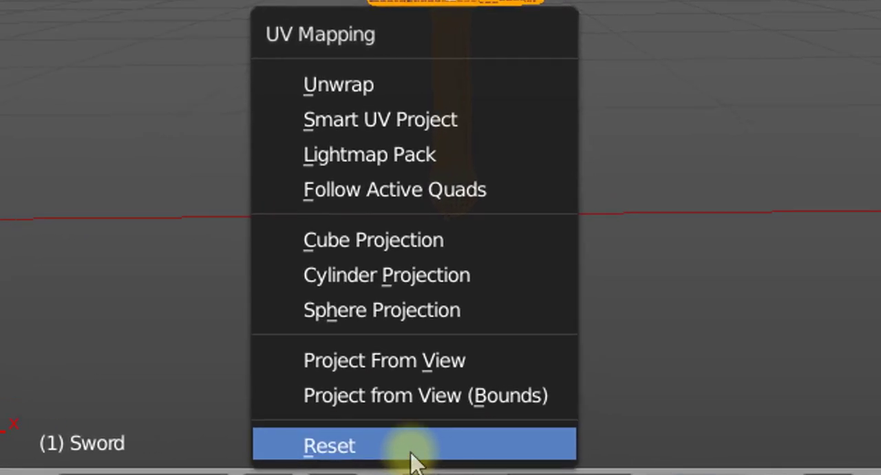
left_click(411, 452)
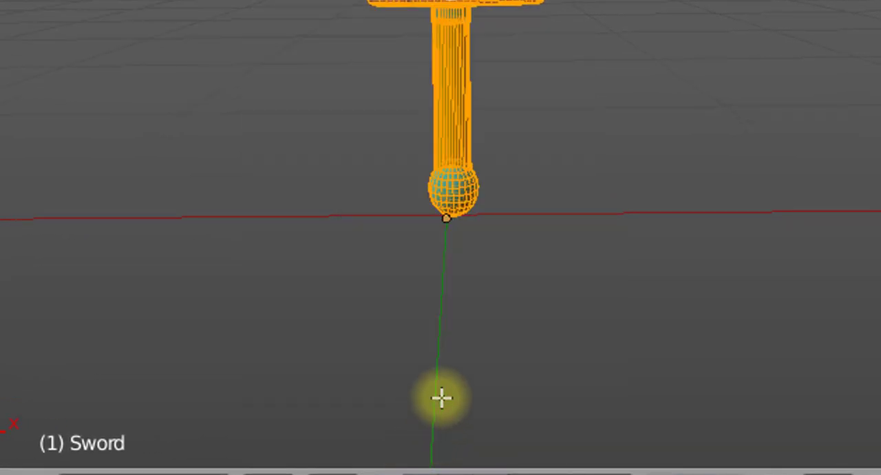
- Unwrap the whole sword with Smart UV Project, using an angle limit of 66 and an island margin of 0
key("u")
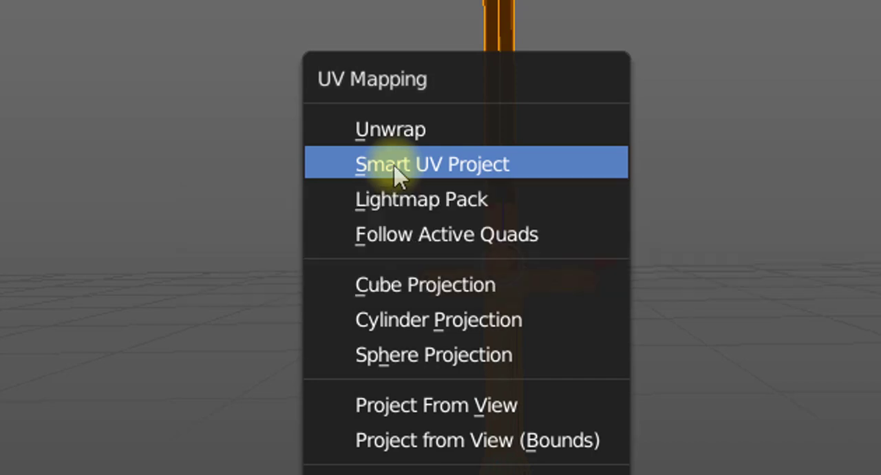
left_click(395, 172)
left_click(372, 424)
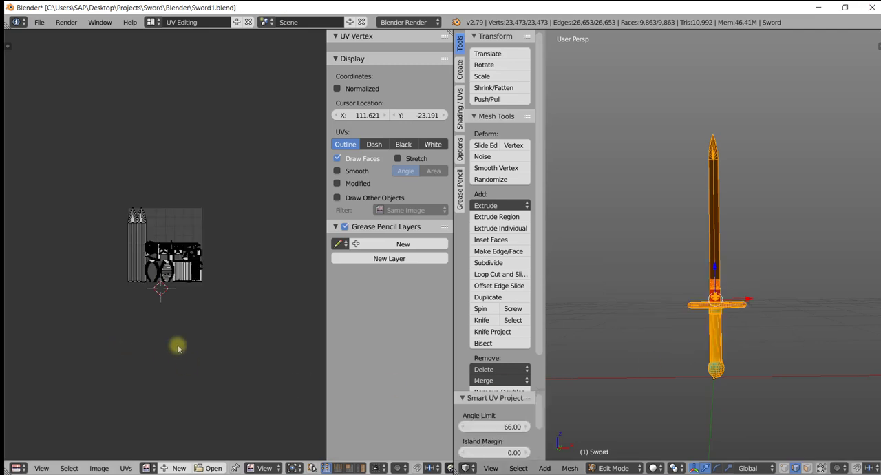
scroll(192, 312, "up", 1)
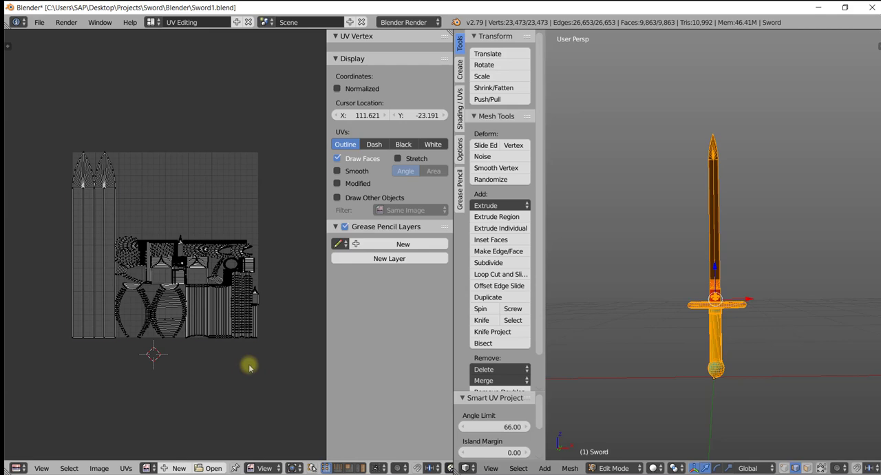
- Select all the sword's UVs, average the island scale and pack the islands
key("a")
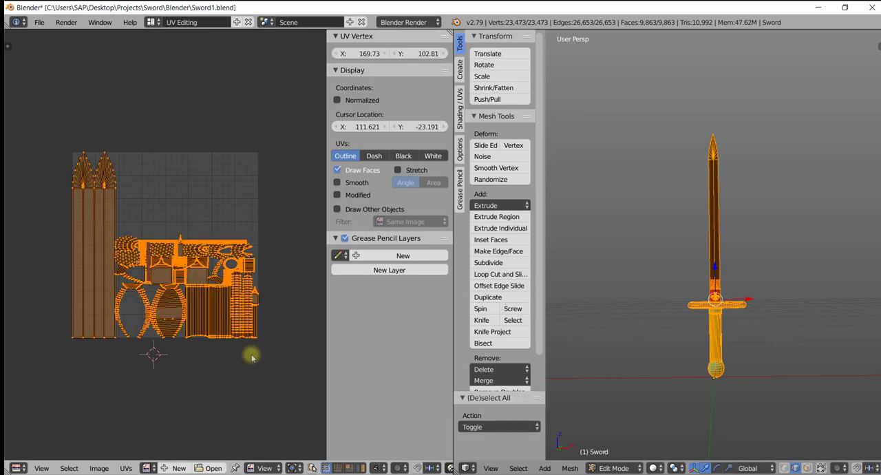
key("ctrl+a")
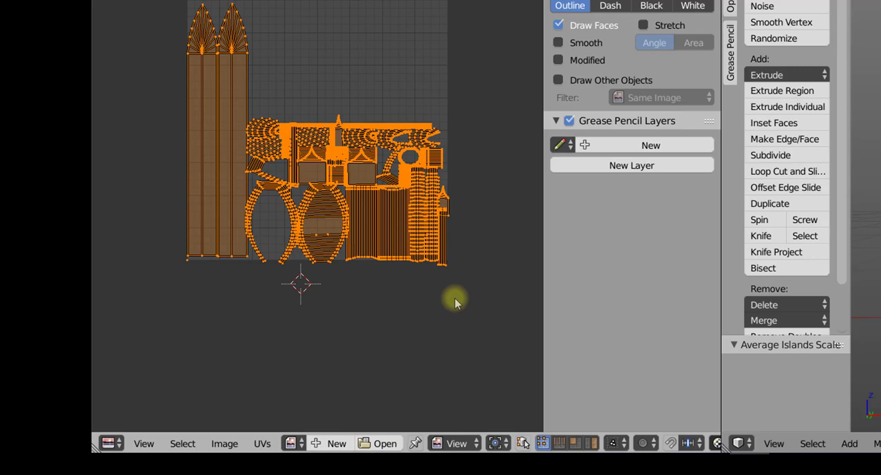
key("ctrl+p")
scroll(455, 298, "down", 4)
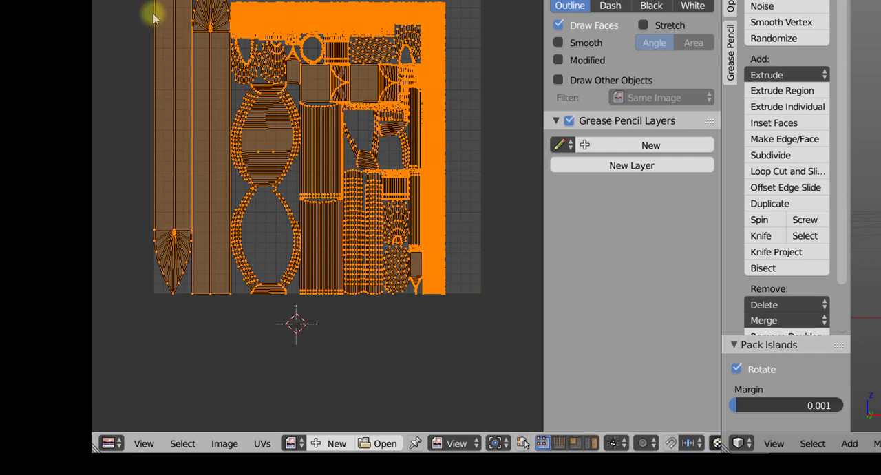
- Create a new blank image named Sword for the UV layout, keeping the size at 1024 by 1024 px
left_click(330, 444)
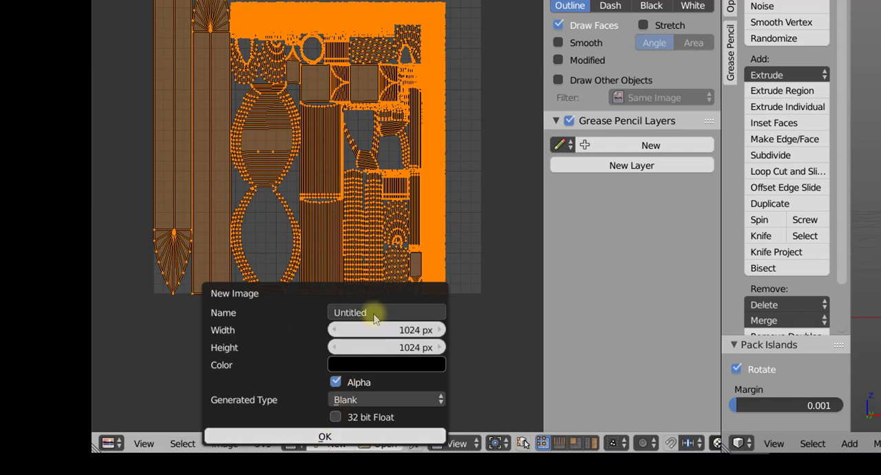
left_click(368, 311)
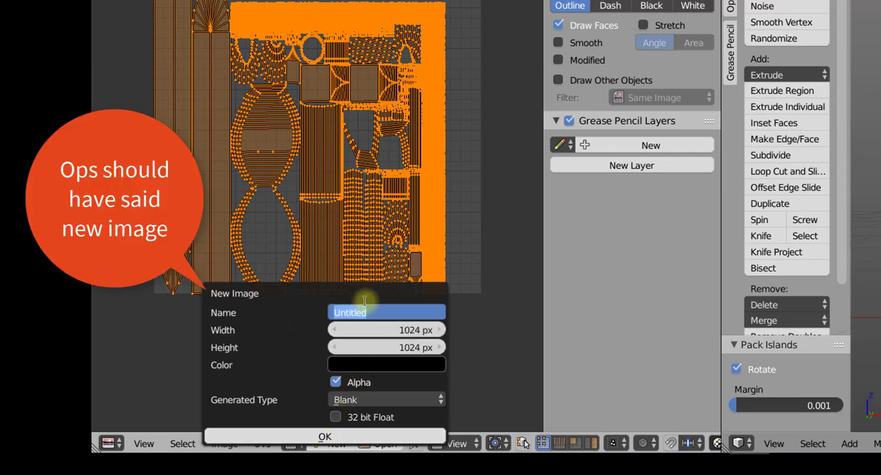
type("Sword")
left_click(323, 434)
left_click(324, 434)
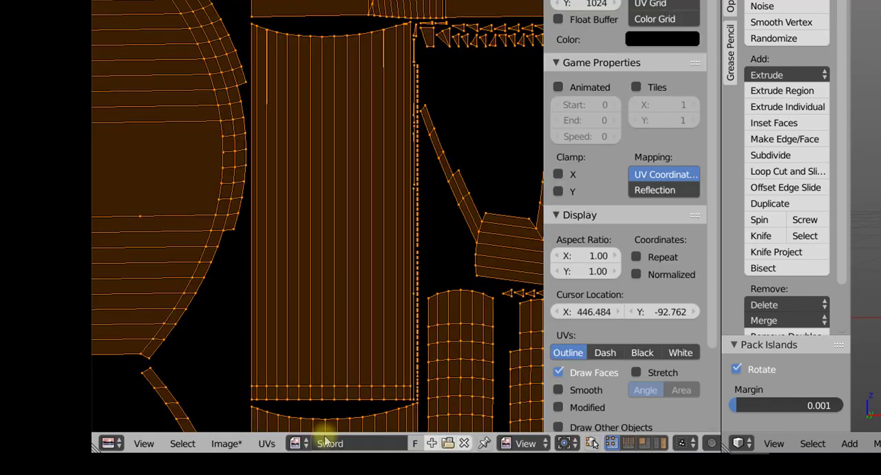
scroll(319, 254, "down", 4)
scroll(318, 251, "down", 2)
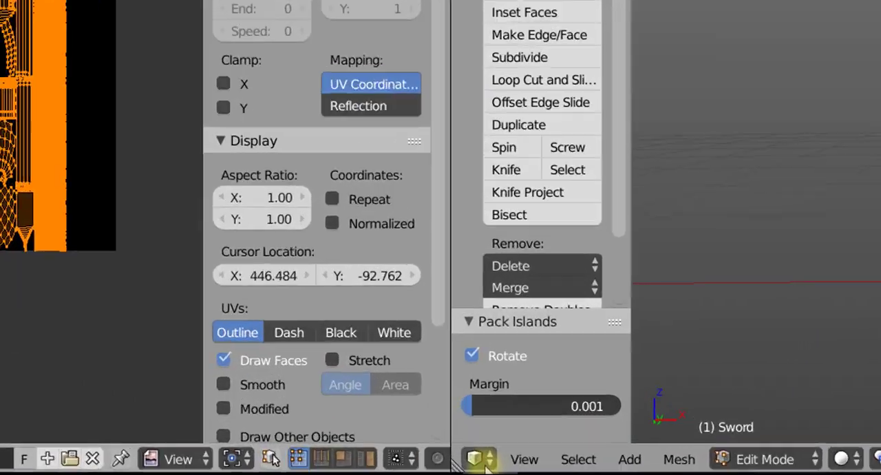
- Change the 3D View area beside the UV layout to the Properties editor
left_click(476, 459)
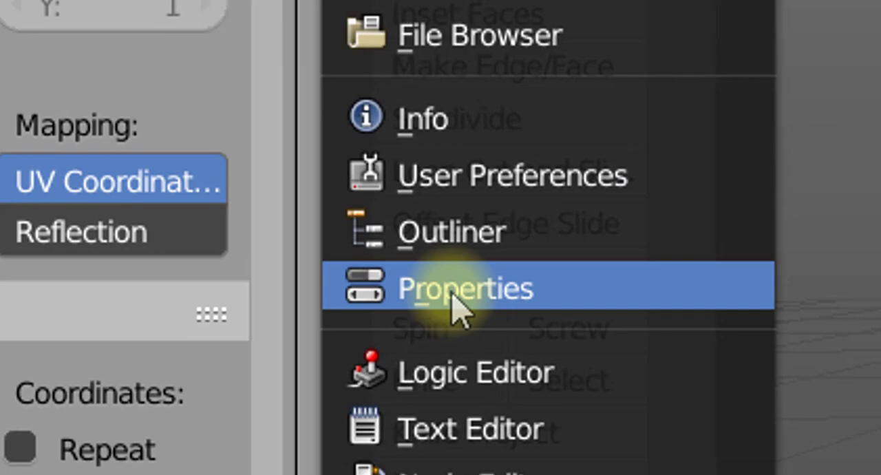
left_click(458, 300)
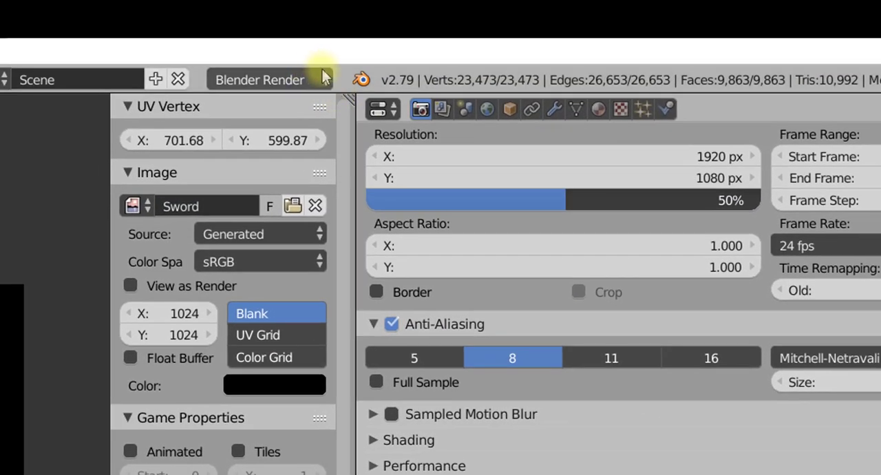
- Examine the bake types available under Cycles Render, and return the render engine to Blender Render
left_click(324, 79)
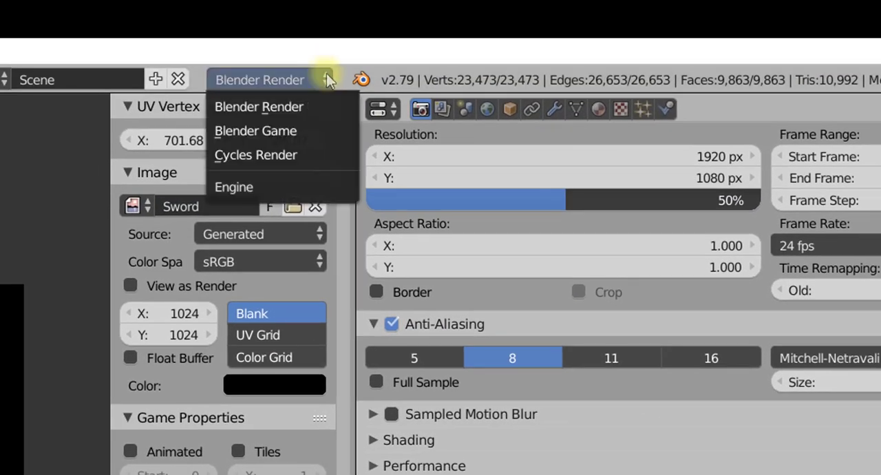
left_click(281, 153)
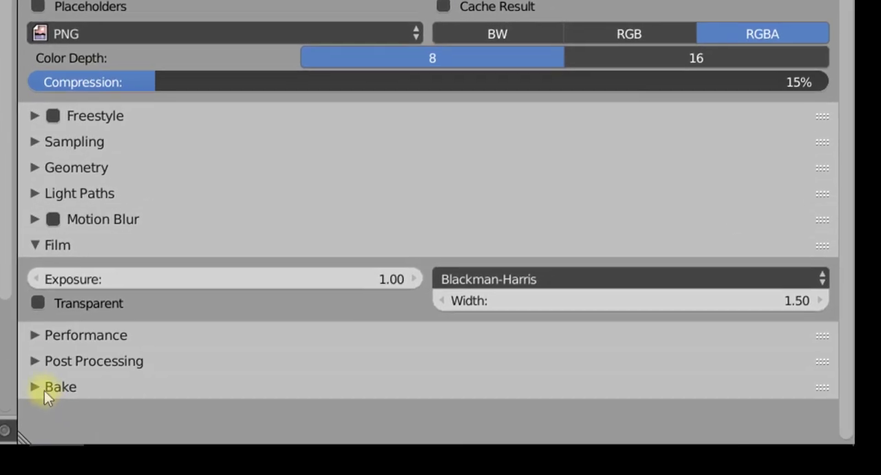
left_click(35, 383)
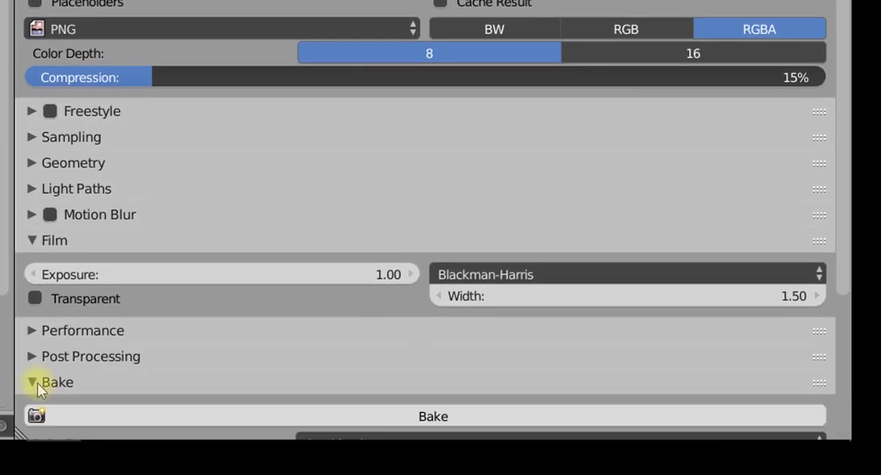
scroll(846, 199, "down", 6)
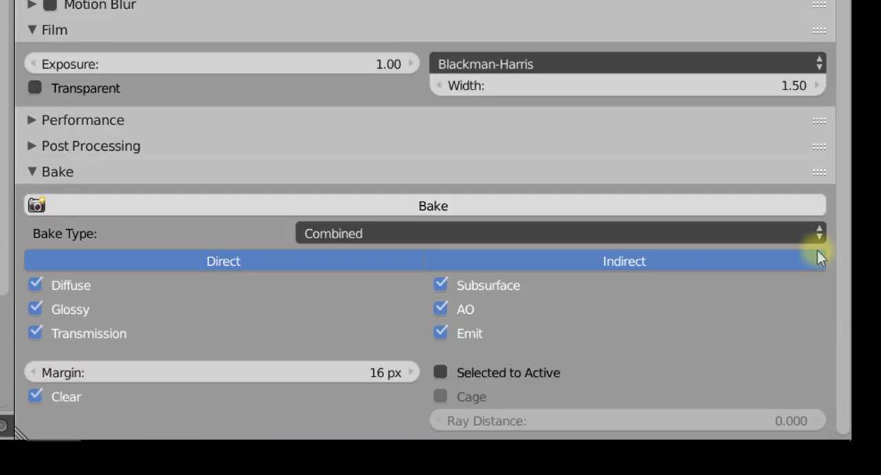
left_click(817, 232)
left_click(810, 233)
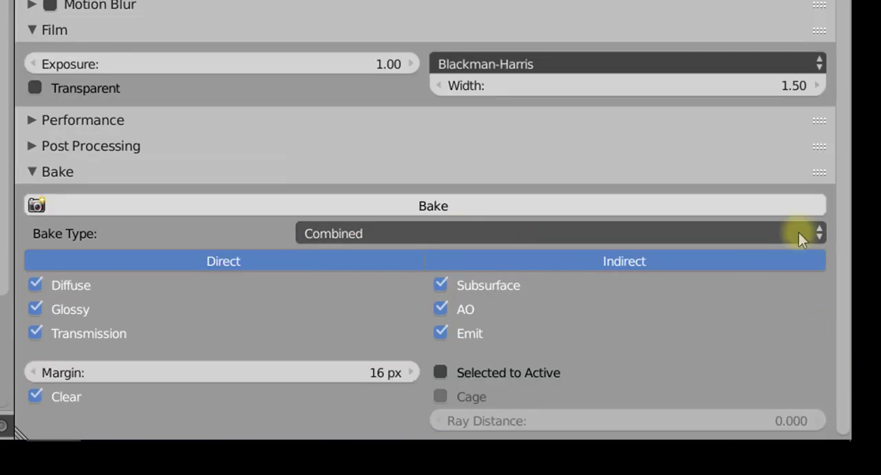
left_click(819, 233)
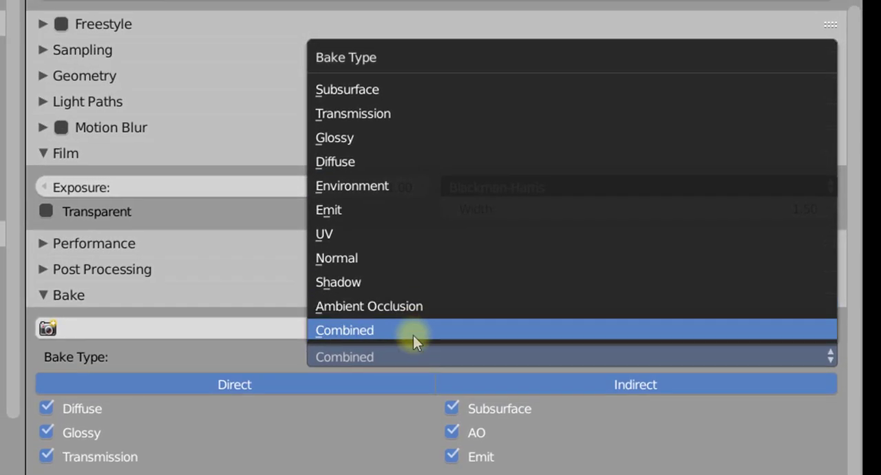
left_click(412, 335)
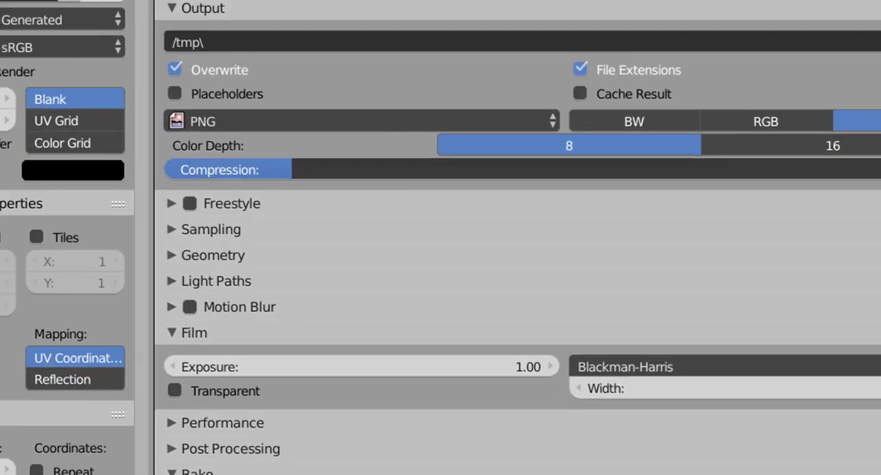
left_click(236, 92)
left_click(271, 126)
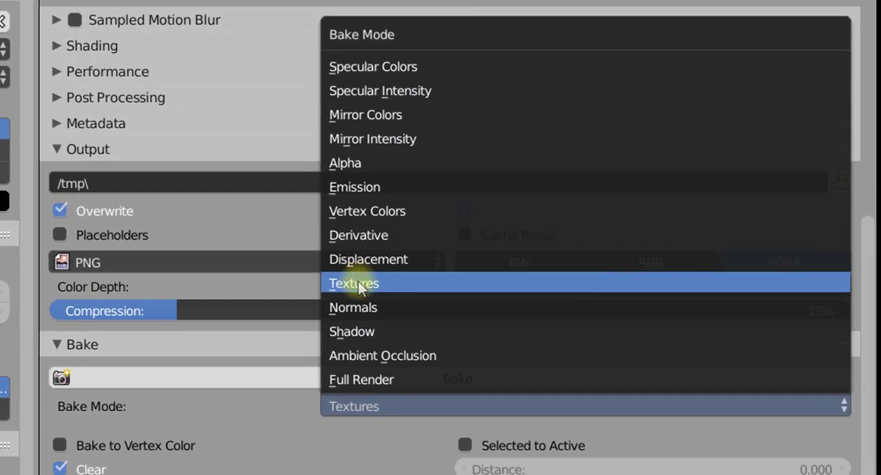
- Bake the sword's material colours onto the Sword image with the bake mode set to Textures
left_click(359, 286)
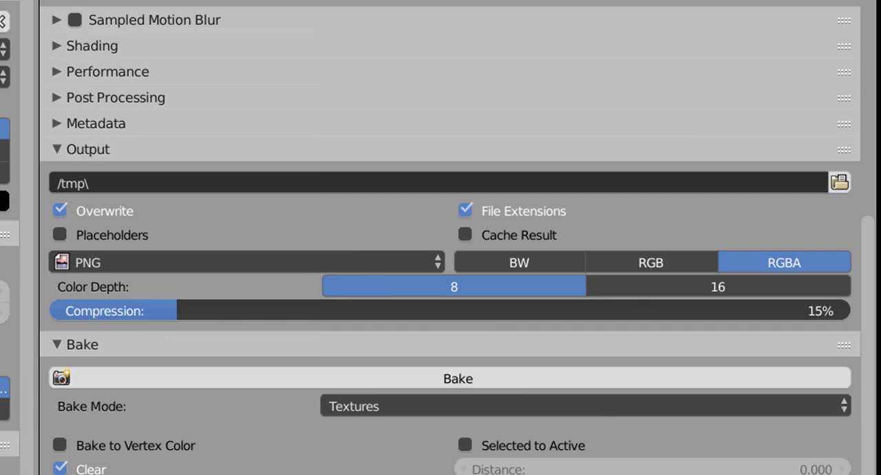
left_click(448, 379)
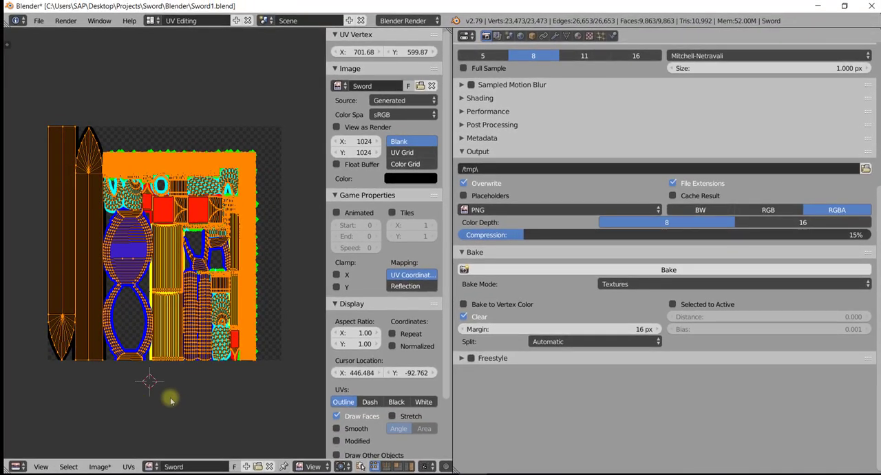
left_click(176, 404)
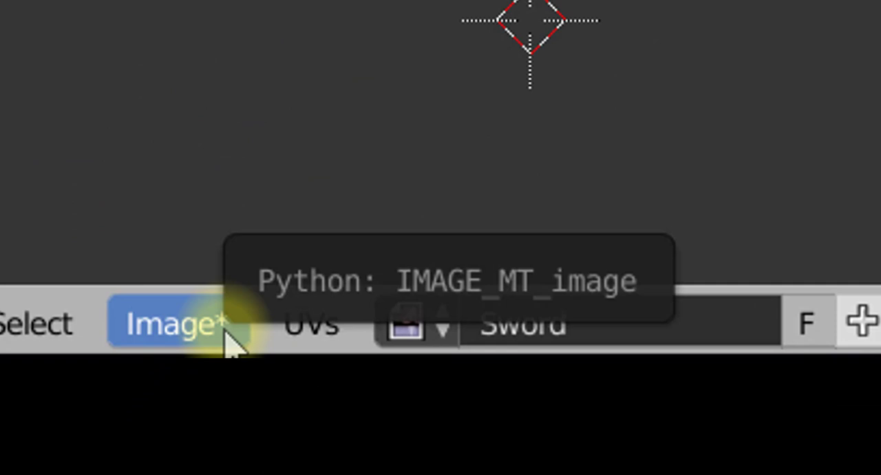
- Save the baked image over Sword.png in the project's Images\ID_Maps folder
left_click(227, 335)
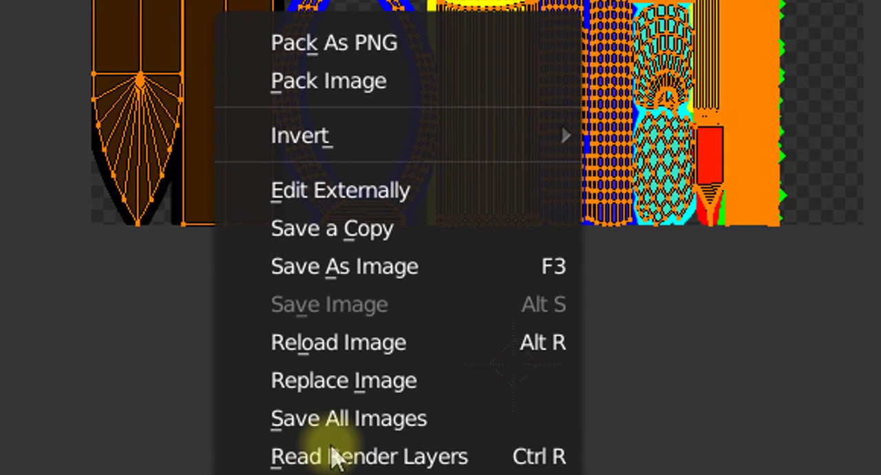
left_click(404, 274)
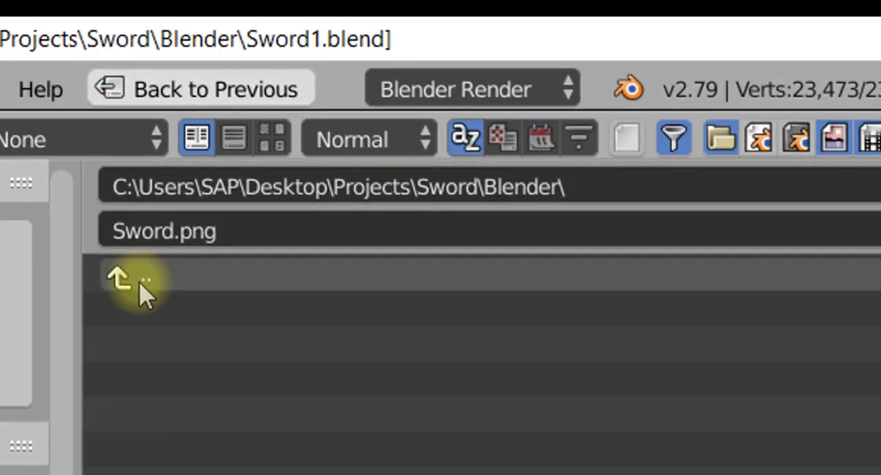
left_click(140, 284)
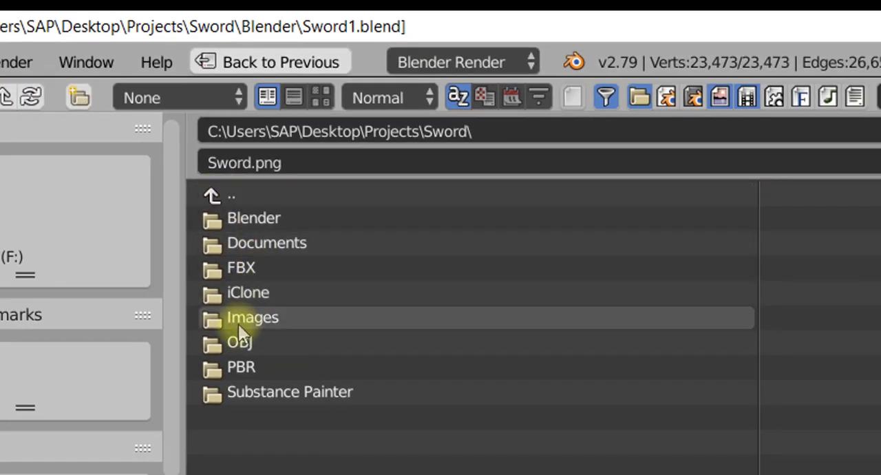
left_click(240, 315)
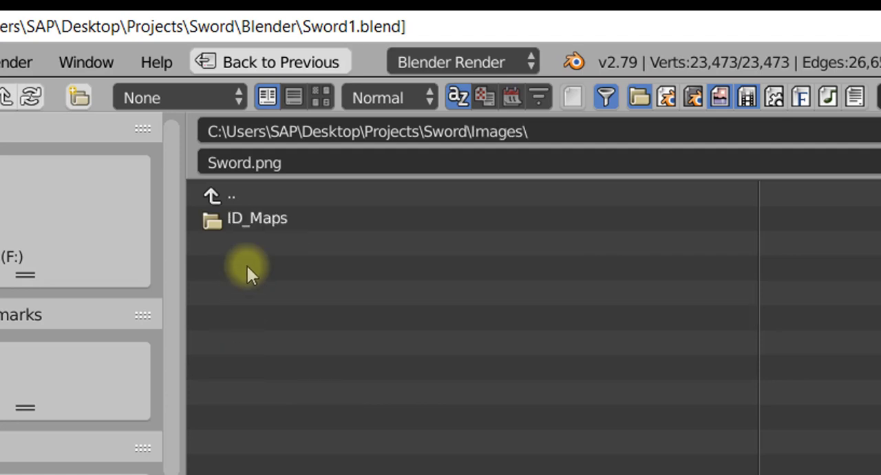
left_click(215, 219)
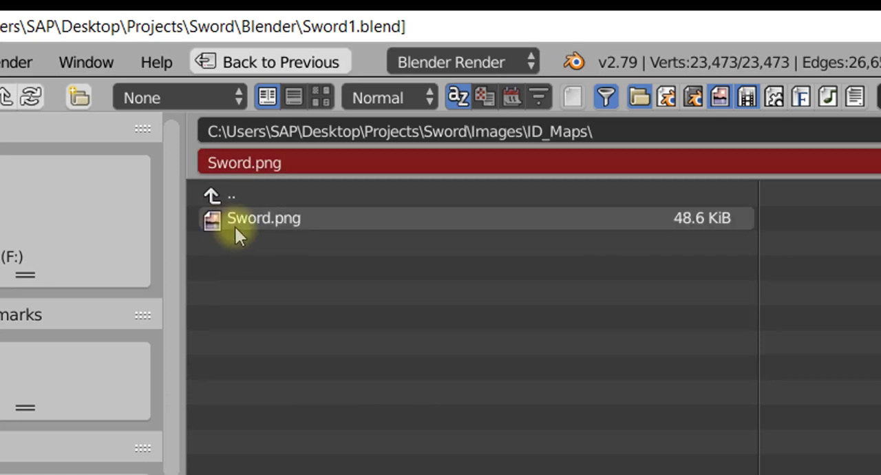
left_click(230, 218)
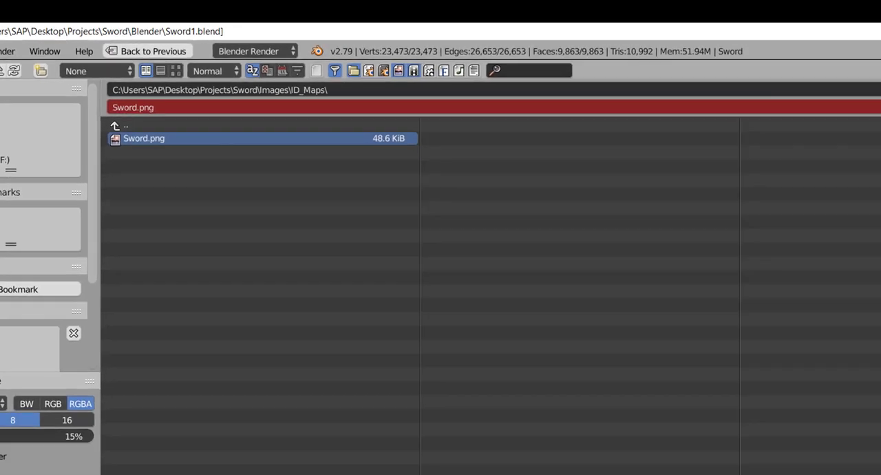
left_click(843, 81)
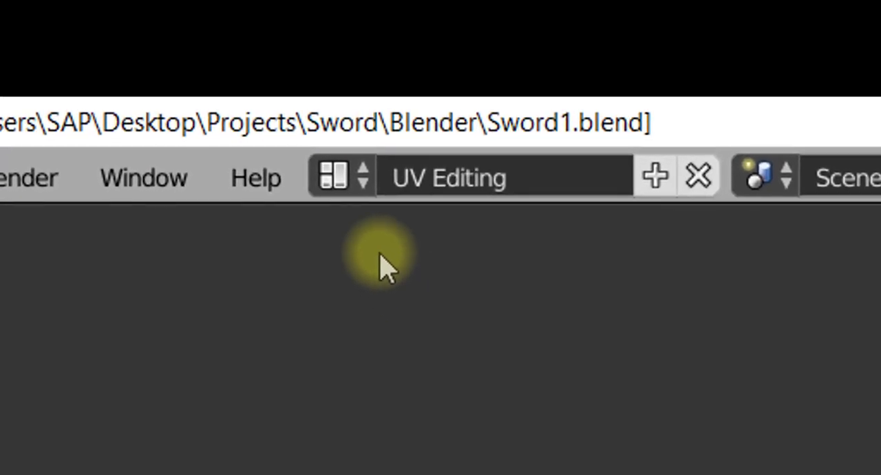
- Switch to the Default screen layout, deselect the sword's geometry and return to Object Mode
left_click(344, 176)
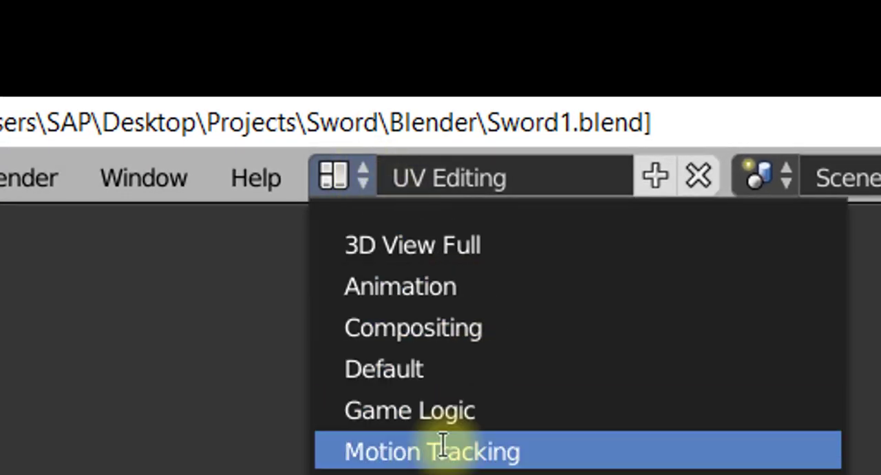
left_click(428, 370)
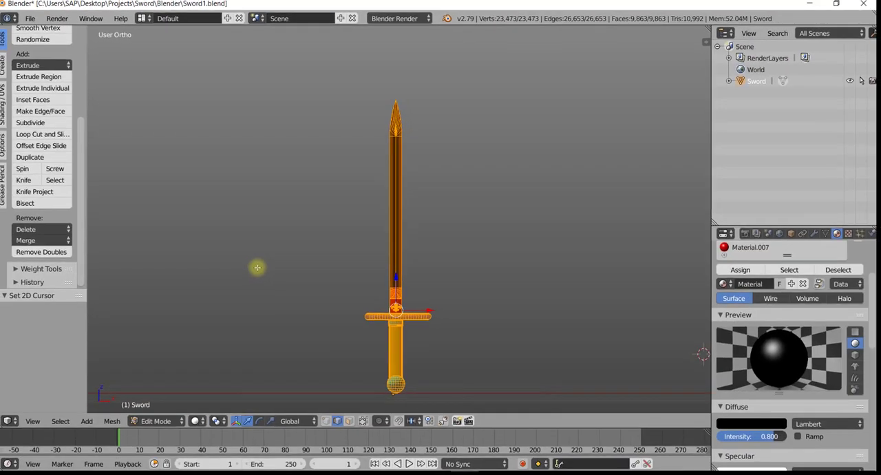
key("a")
key("Tab")
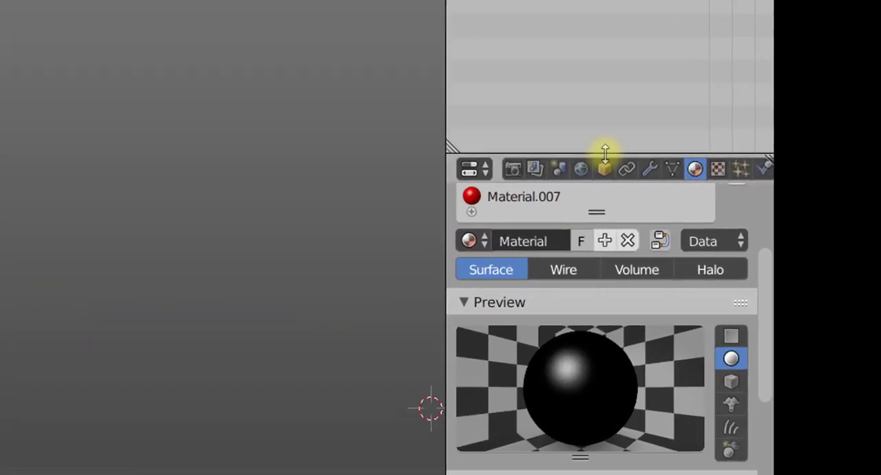
- Enlarge the Properties editor and remove all six material slots from the sword
left_click_drag(605, 151, 602, 0)
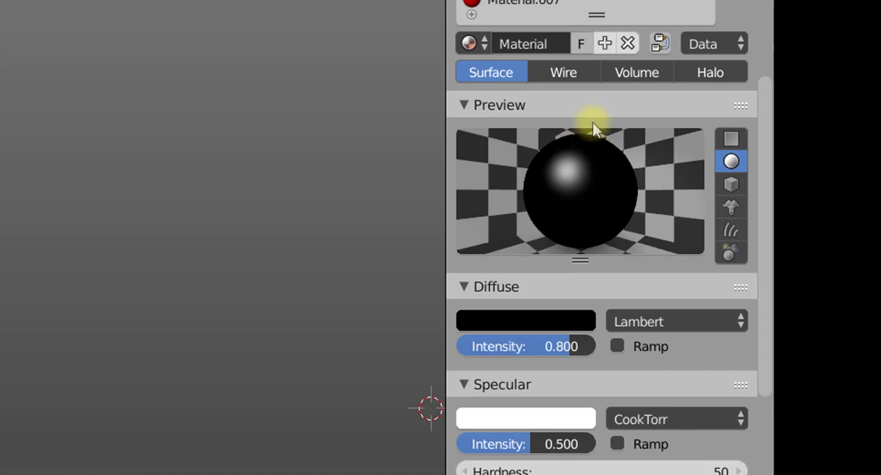
left_click_drag(764, 167, 772, 31)
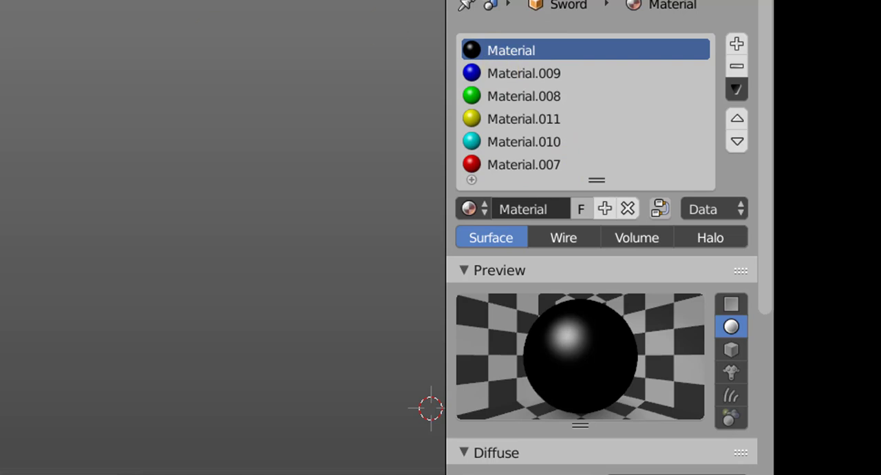
left_click(737, 68)
left_click(737, 68)
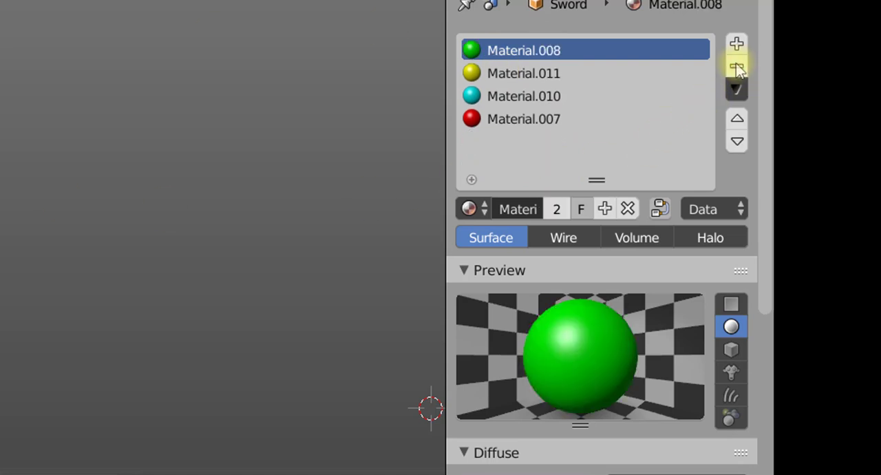
left_click(737, 68)
left_click(737, 68)
left_click(736, 68)
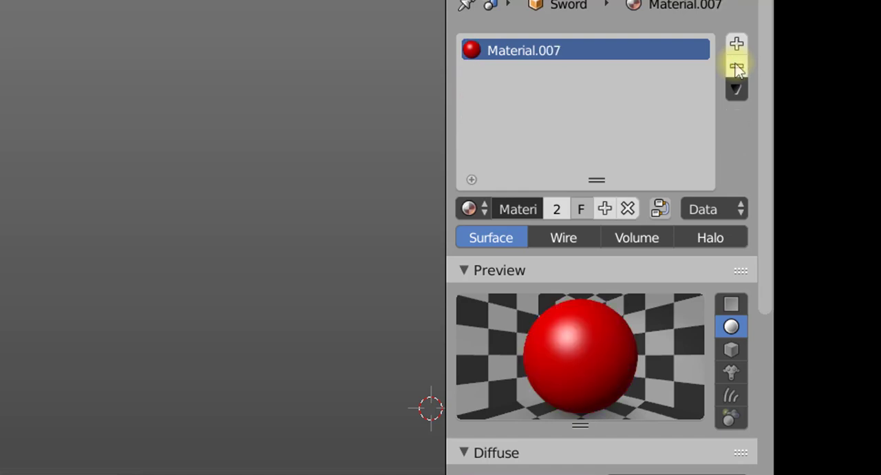
left_click(737, 68)
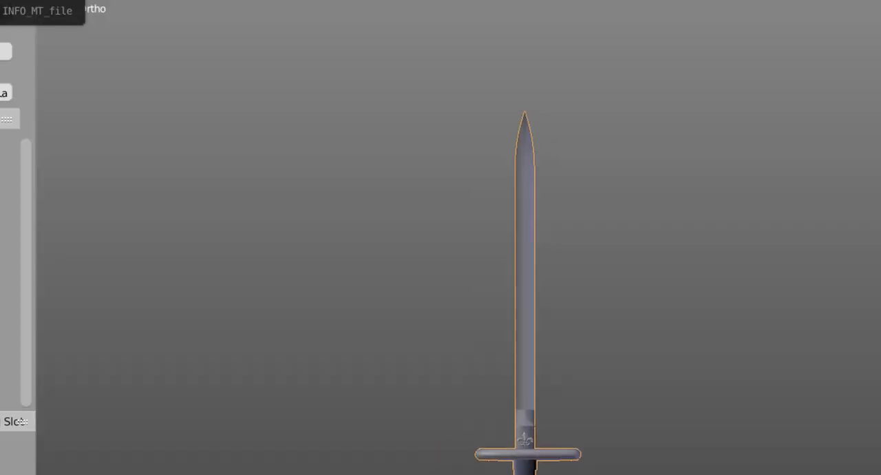
- Export the sword as FBX with only the Mesh object type included, overwriting Sword.fbx in the project's FBX folder
left_click(132, 35)
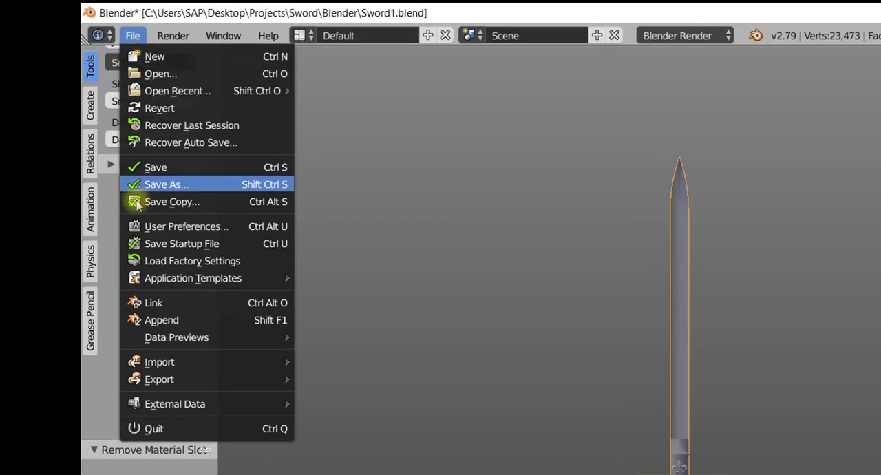
mouse_move(180, 381)
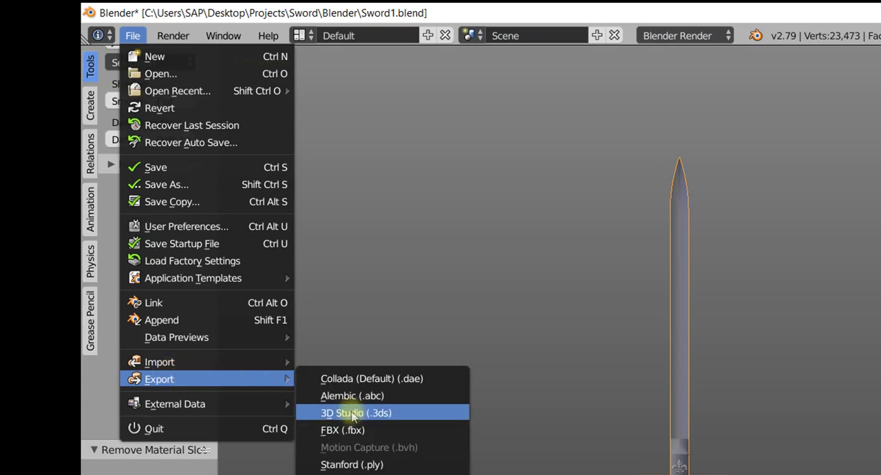
left_click(347, 432)
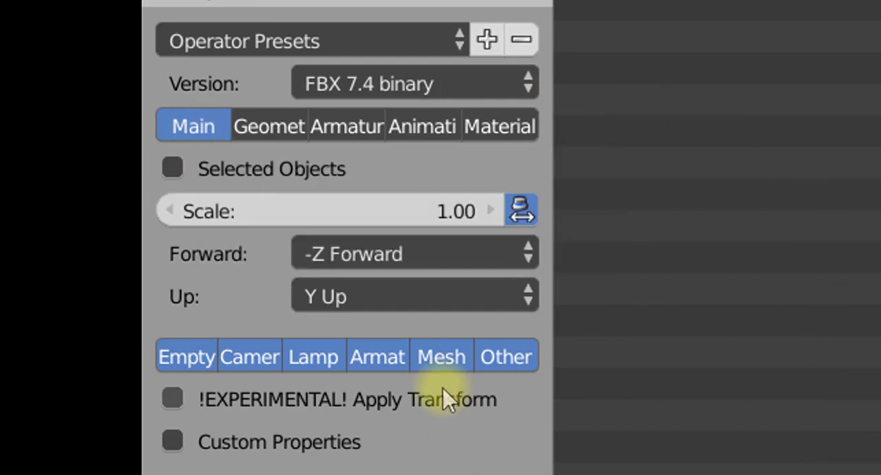
left_click(438, 361)
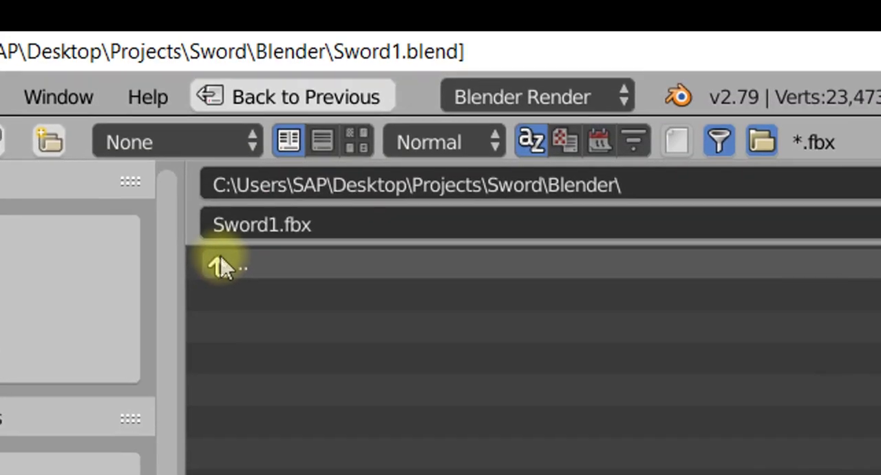
left_click(219, 265)
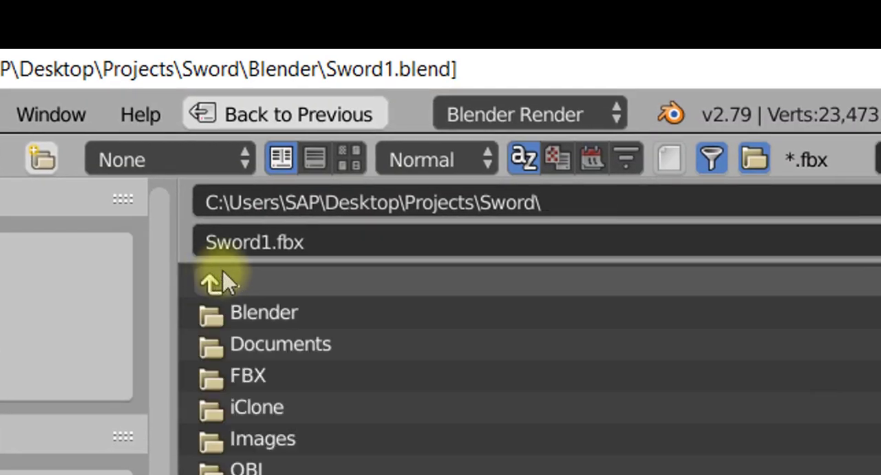
left_click(239, 377)
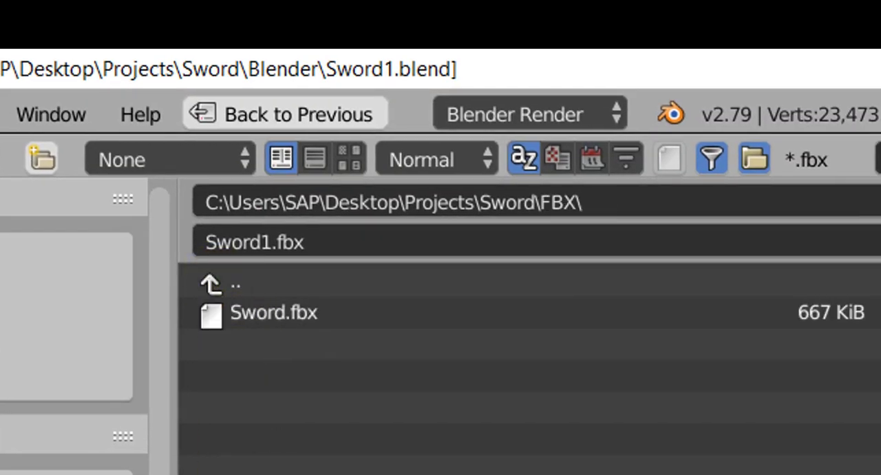
left_click(259, 321)
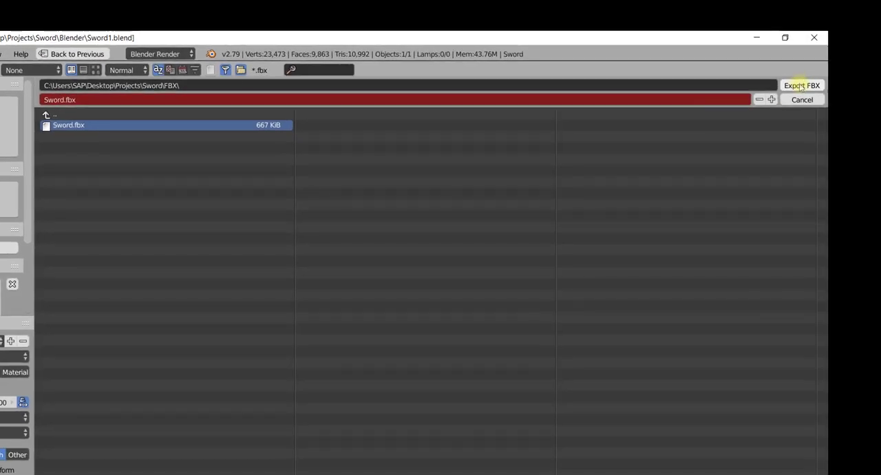
left_click(800, 85)
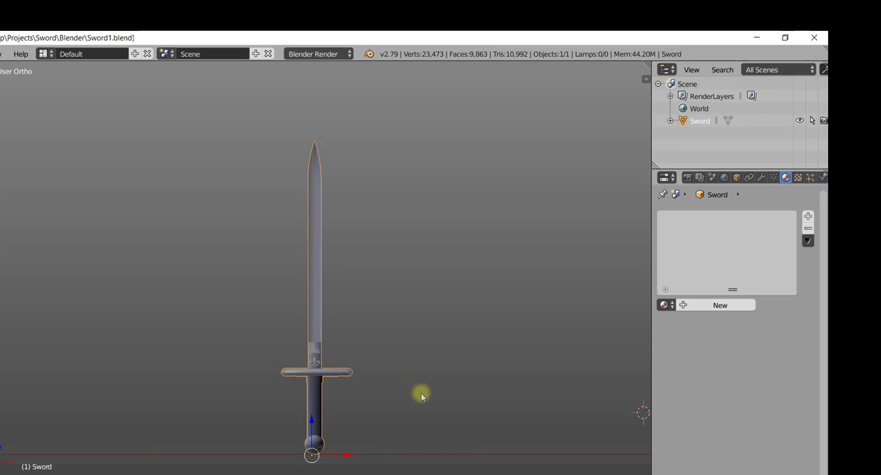